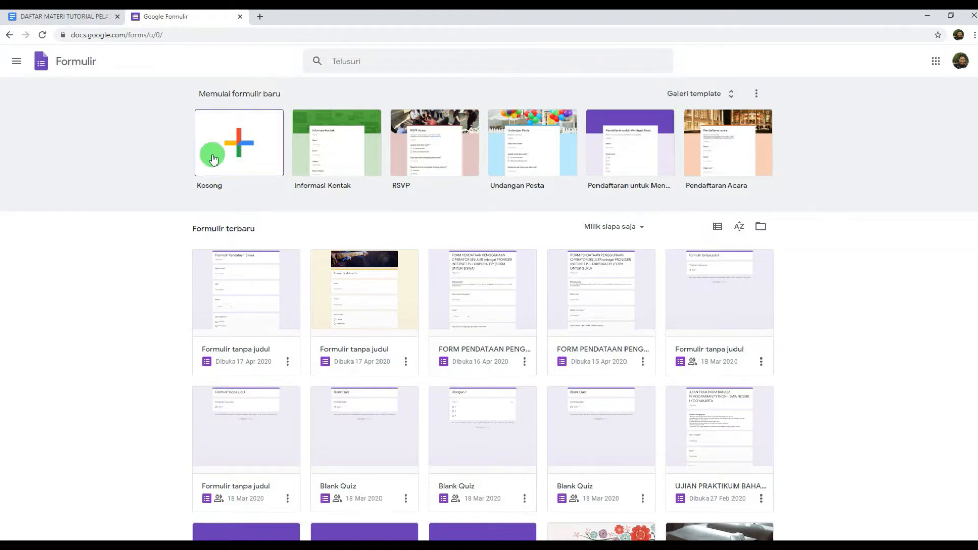
- Create a blank form and turn it into a quiz in its settings
left_click(237, 145)
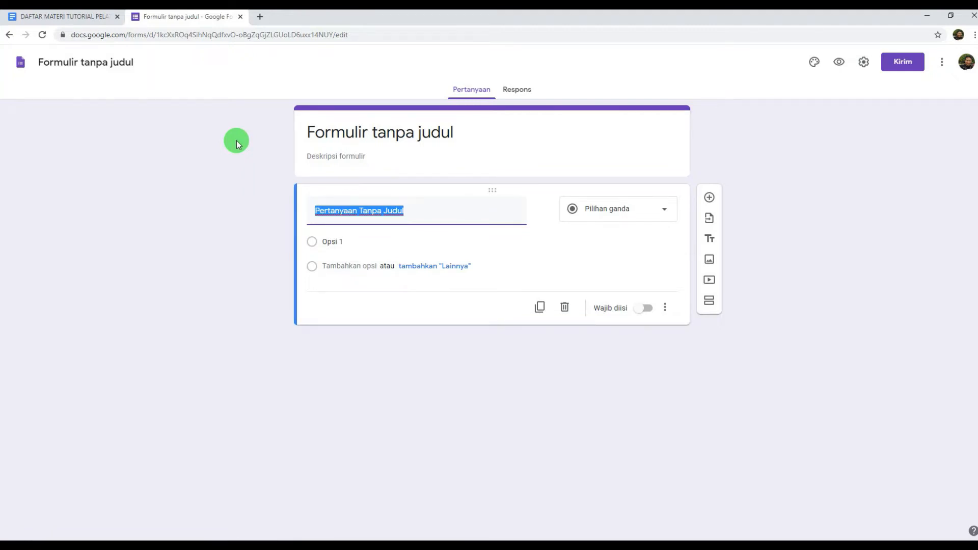
left_click(863, 66)
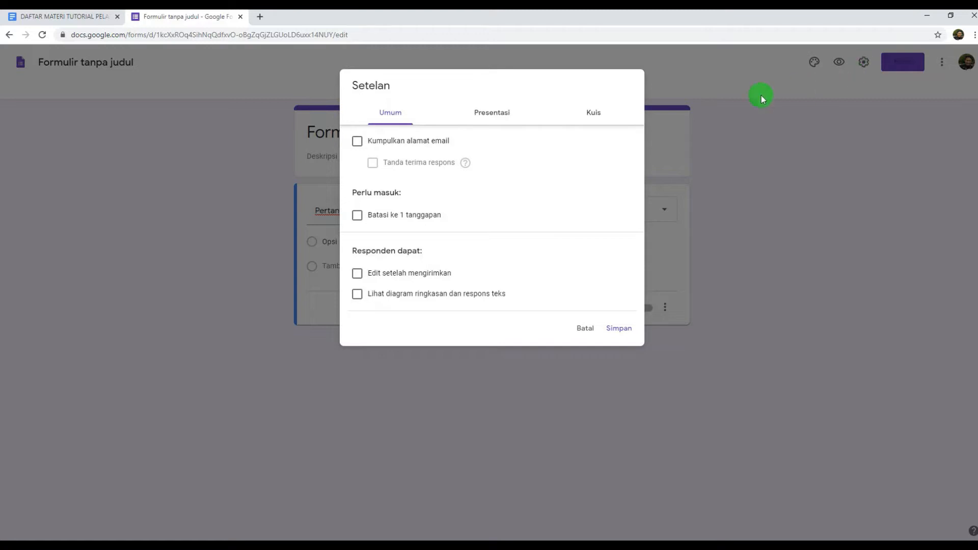
left_click(593, 113)
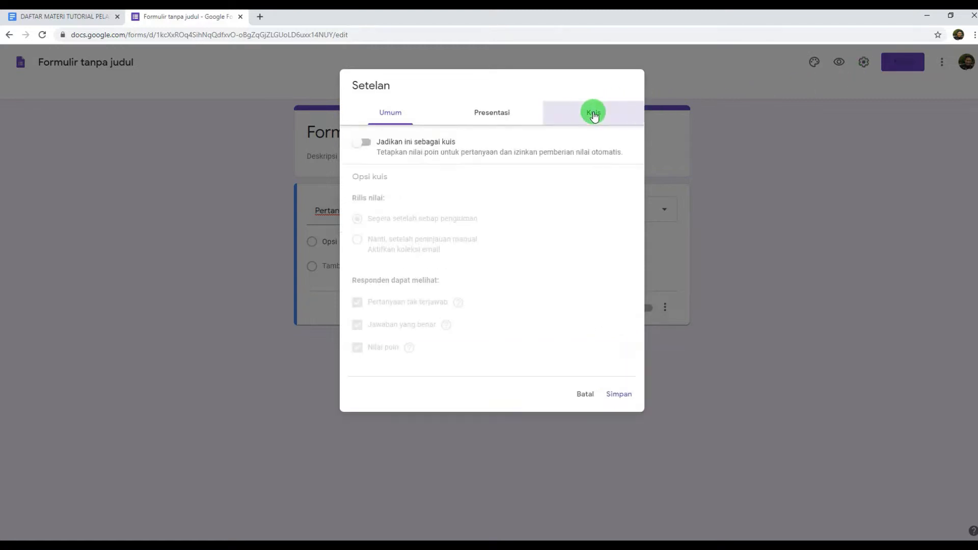
left_click(365, 148)
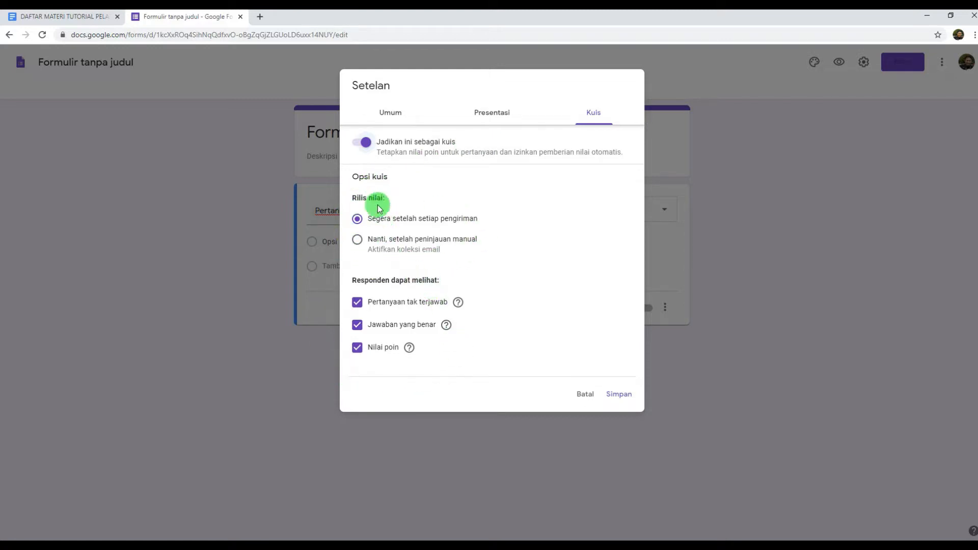
- Set the quiz's grade release to "Nanti, setelah peninjauan manual"
left_click_drag(352, 196, 394, 200)
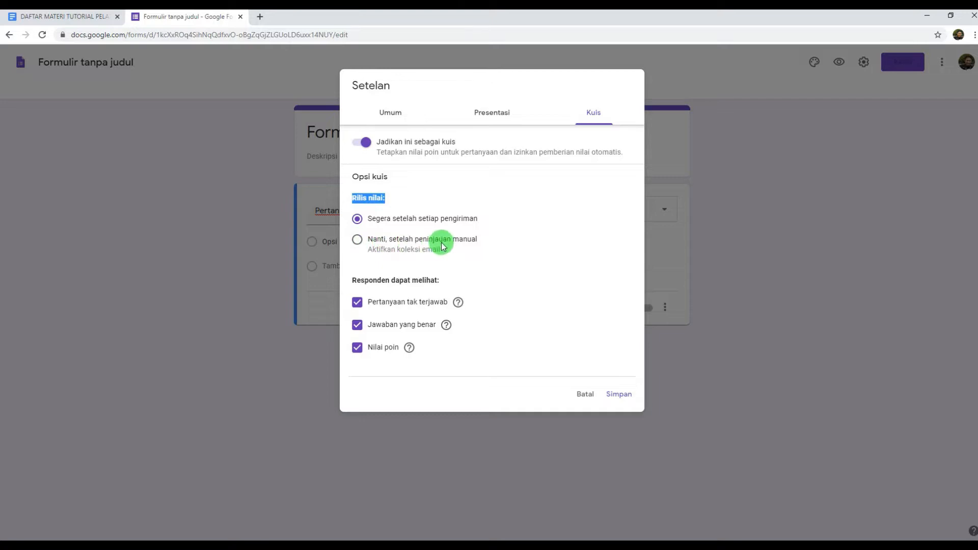
left_click(357, 241)
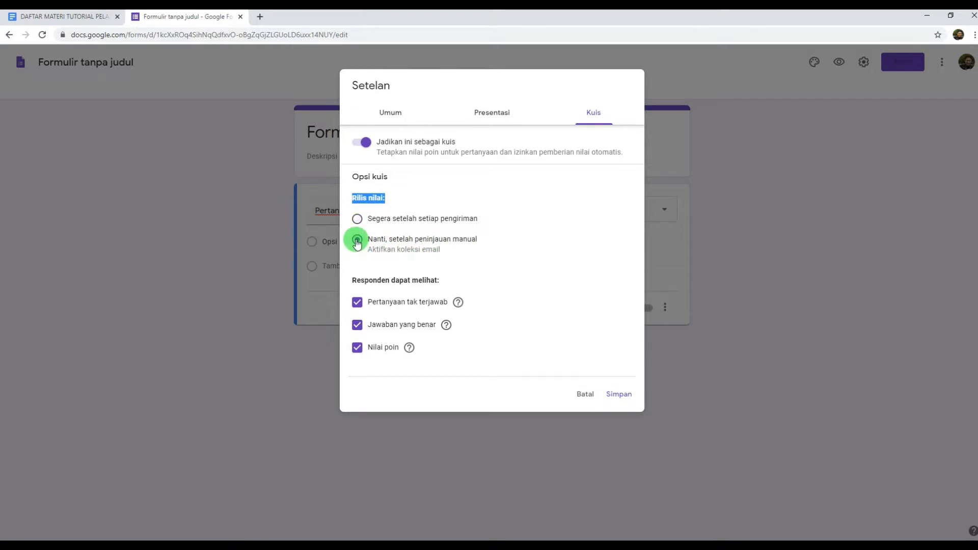
left_click(520, 242)
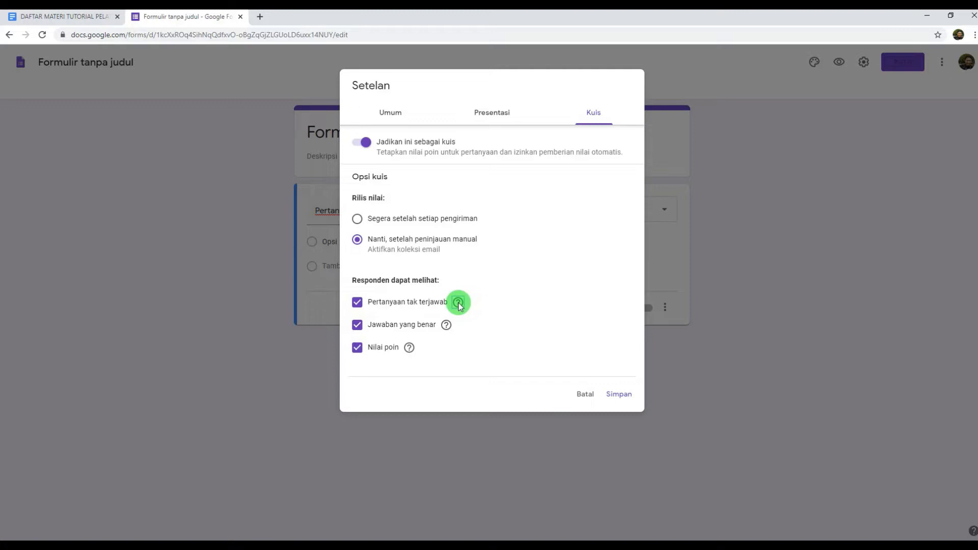
- Turn off "Pertanyaan tak terjawab", "Jawaban yang benar" and "Nilai poin" for what respondents can see
mouse_move(459, 305)
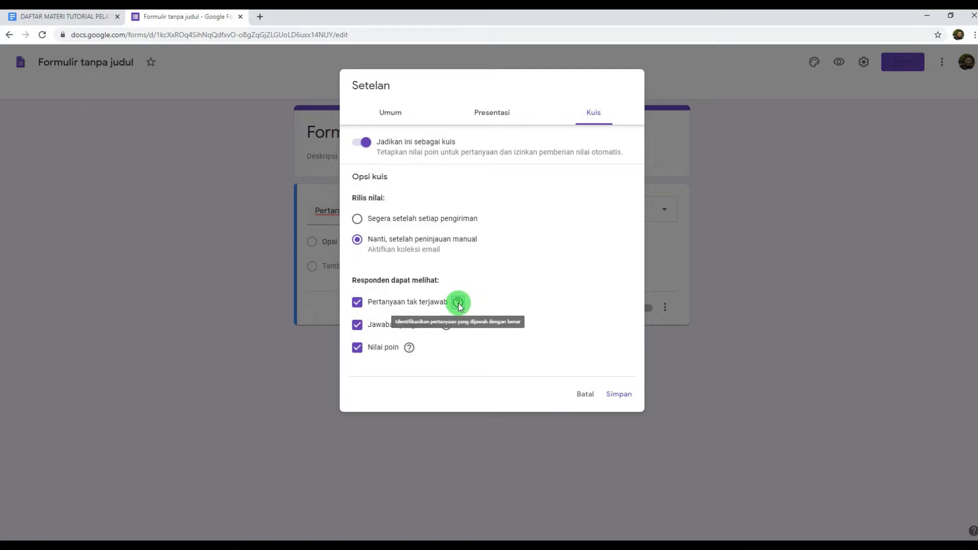
left_click(446, 327)
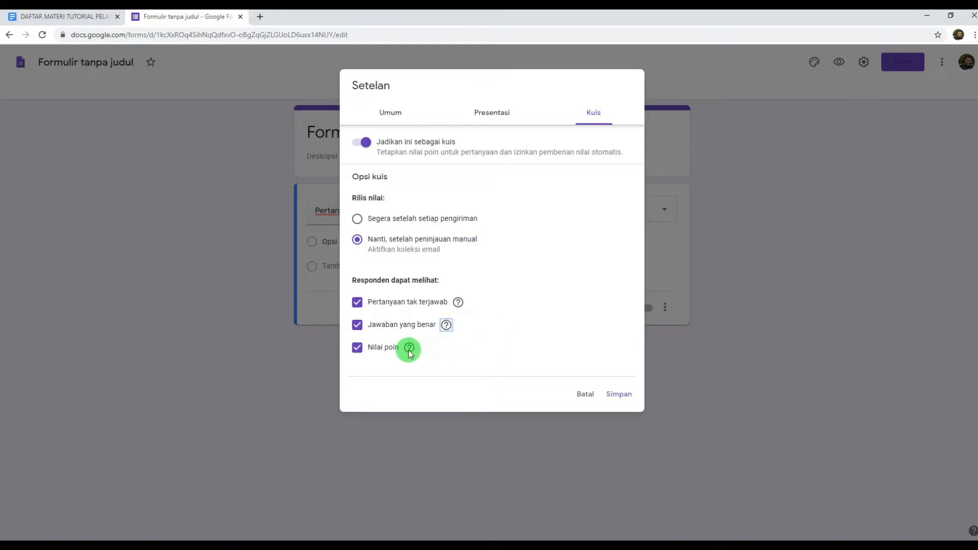
mouse_move(409, 352)
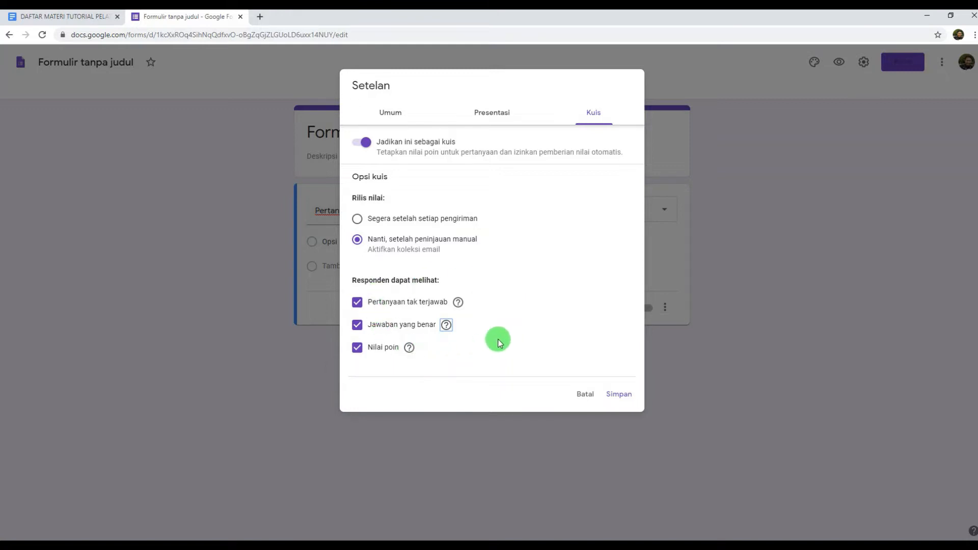
left_click(357, 303)
left_click(357, 326)
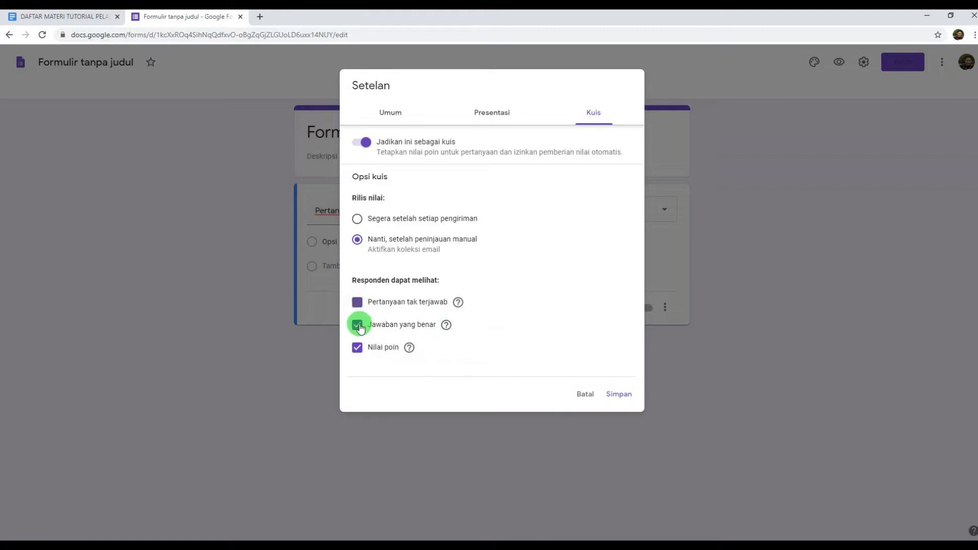
left_click(359, 348)
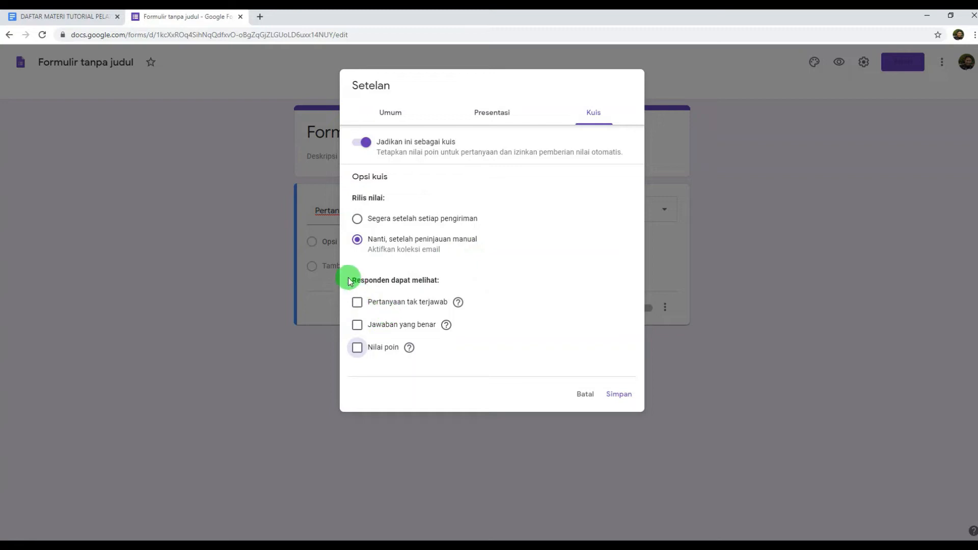
- Allow respondents to see "Pertanyaan tak terjawab" and save the quiz settings
left_click_drag(350, 280, 448, 282)
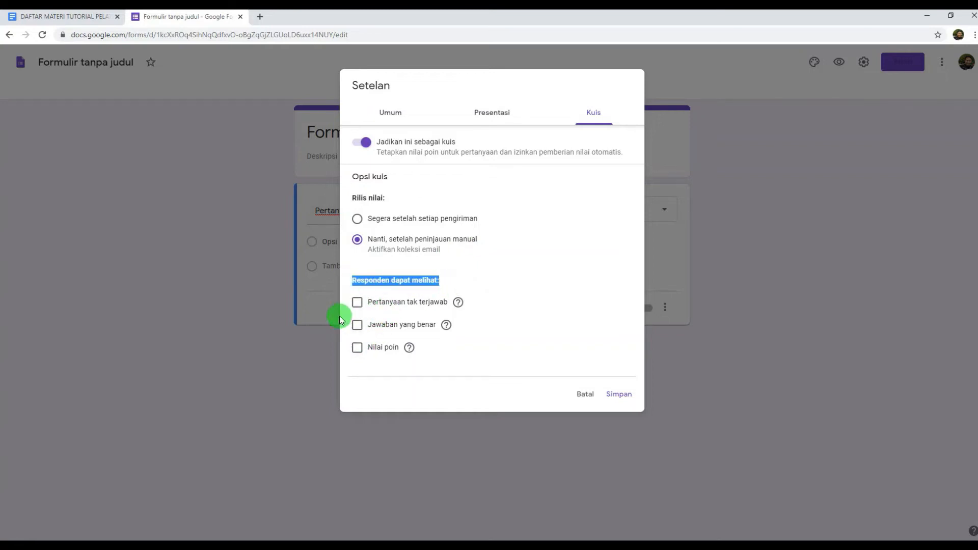
left_click(481, 313)
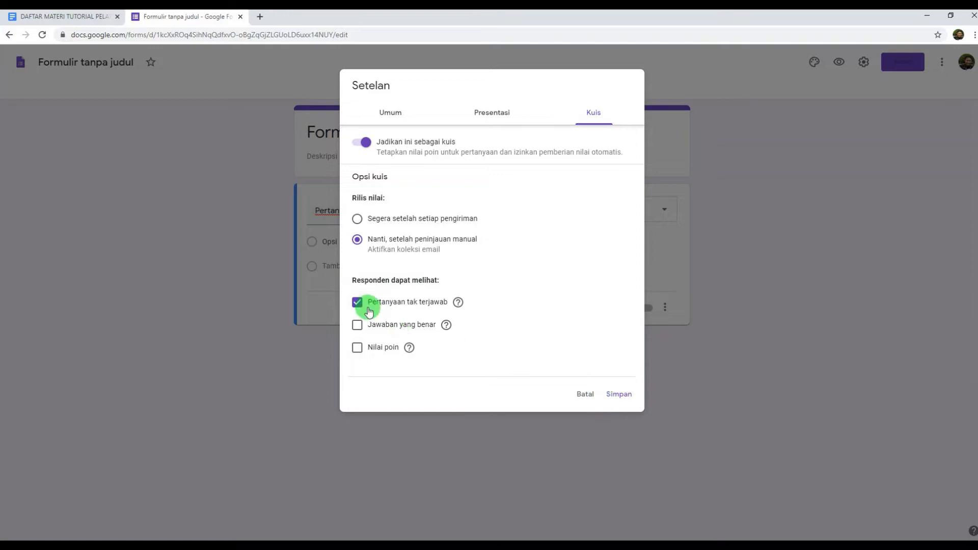
left_click(624, 395)
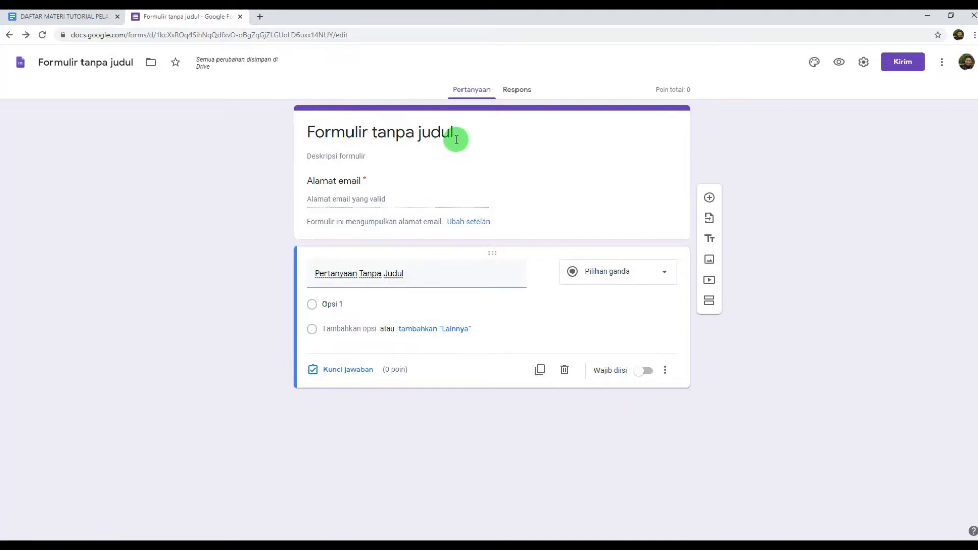
- Clear the default title in the form header
left_click(486, 136)
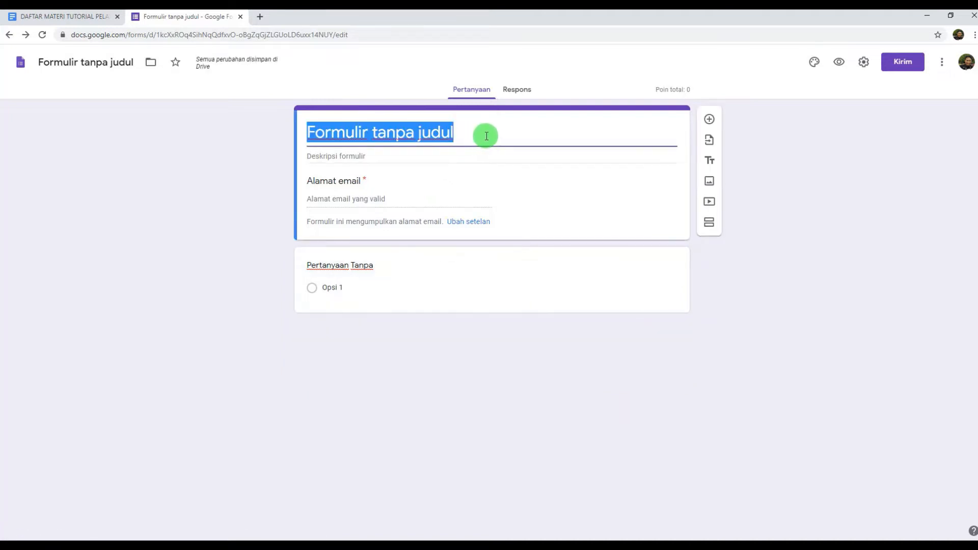
left_click(487, 136)
key("BackSpace")
key("BackSpace")
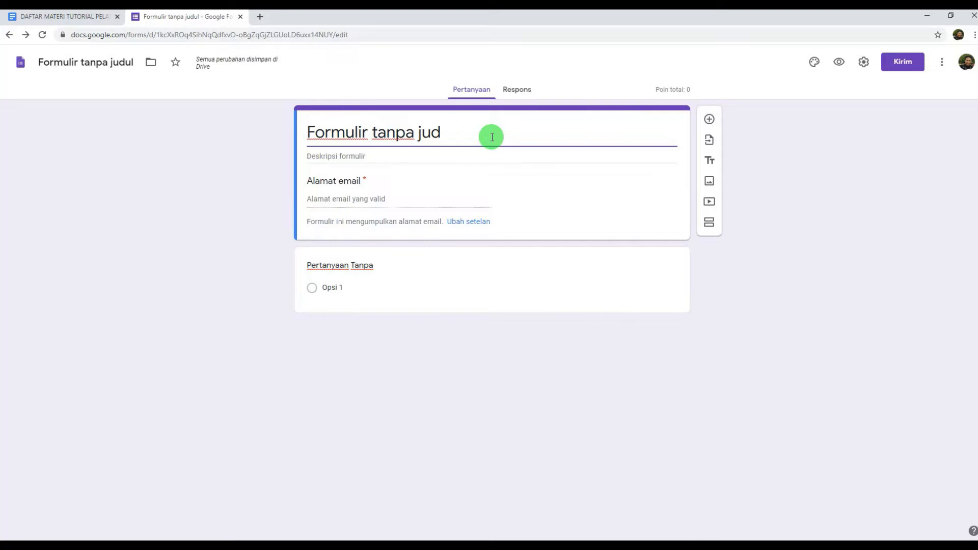
key("BackSpace")
key("BackSpace")
key("BackSpace")
key("BackSpace")
key("BackSpace")
key("BackSpace")
key("BackSpace")
key("BackSpace")
key("BackSpace")
key("BackSpace")
key("BackSpace")
key("BackSpace")
key("BackSpace")
key("BackSpace")
key("BackSpace")
key("BackSpace")
key("BackSpace")
key("BackSpace")
type("u")
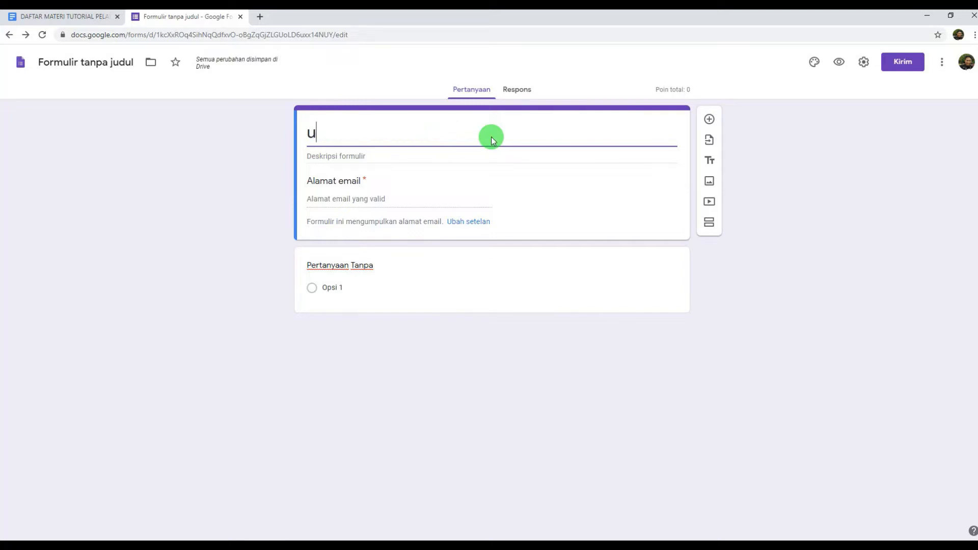
type("LANGAN h")
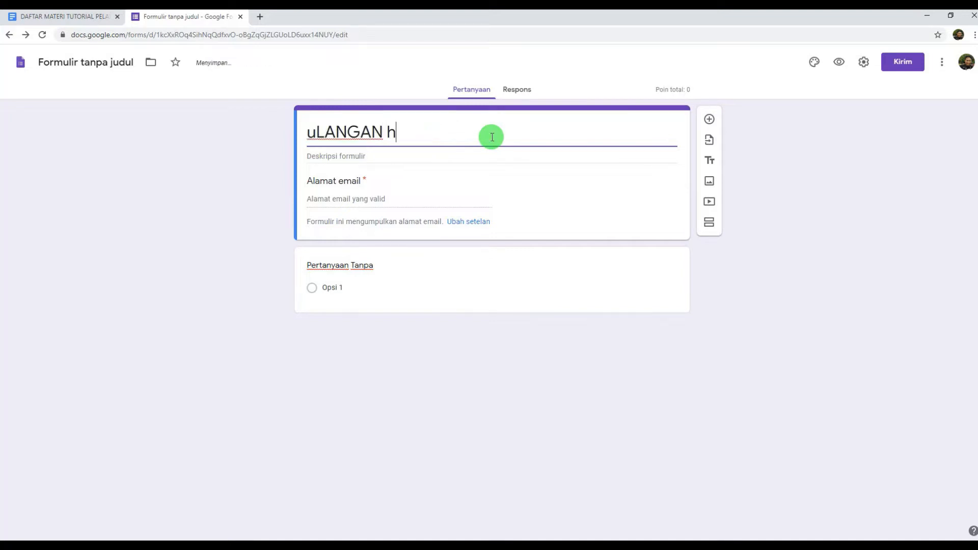
type("ARIAN")
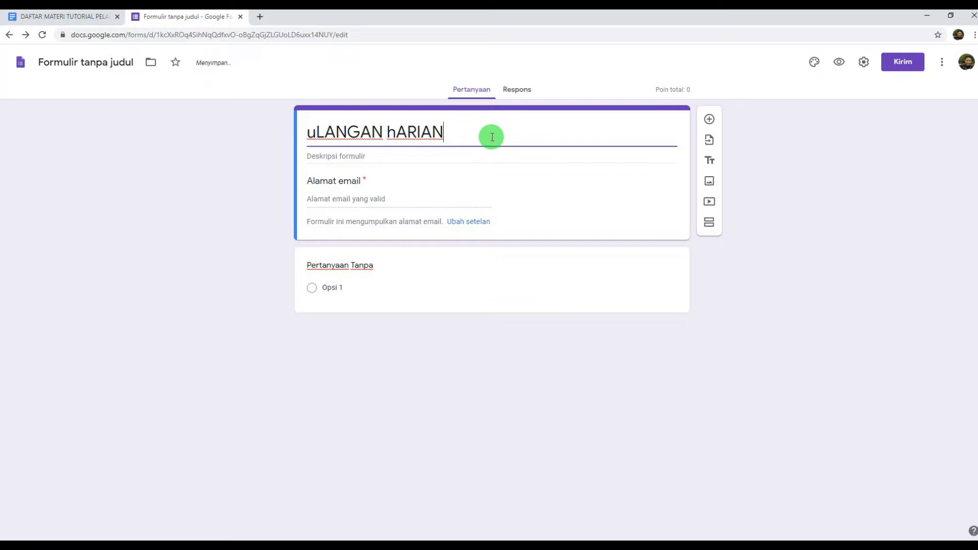
key("BackSpace")
key("BackSpace")
key("BackSpace")
key("BackSpace")
key("BackSpace")
key("BackSpace")
key("BackSpace")
key("BackSpace")
key("BackSpace")
key("BackSpace")
key("BackSpace")
key("BackSpace")
key("BackSpace")
key("BackSpace")
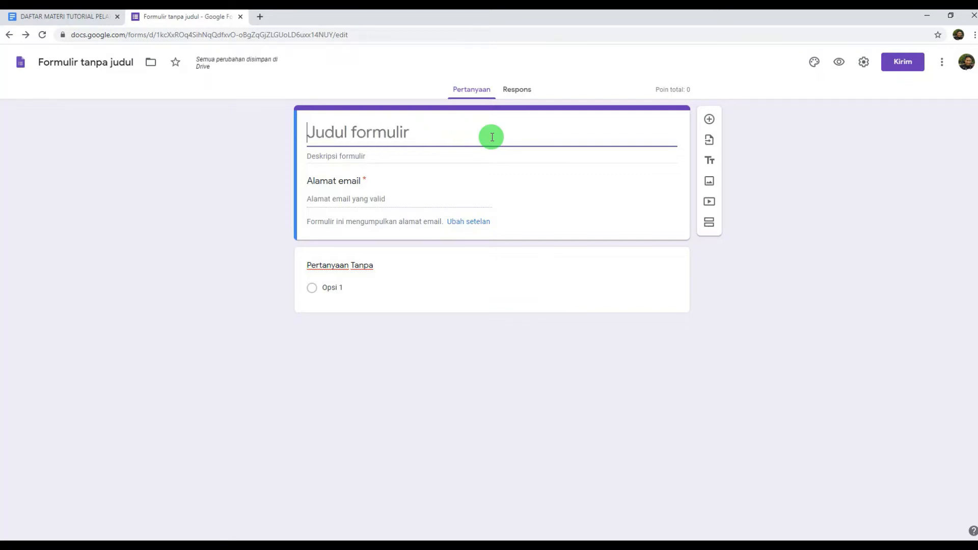
- Enter "Ulangan Harian" as the form title and "Ulangan KD1" as its description
type("Ulanga")
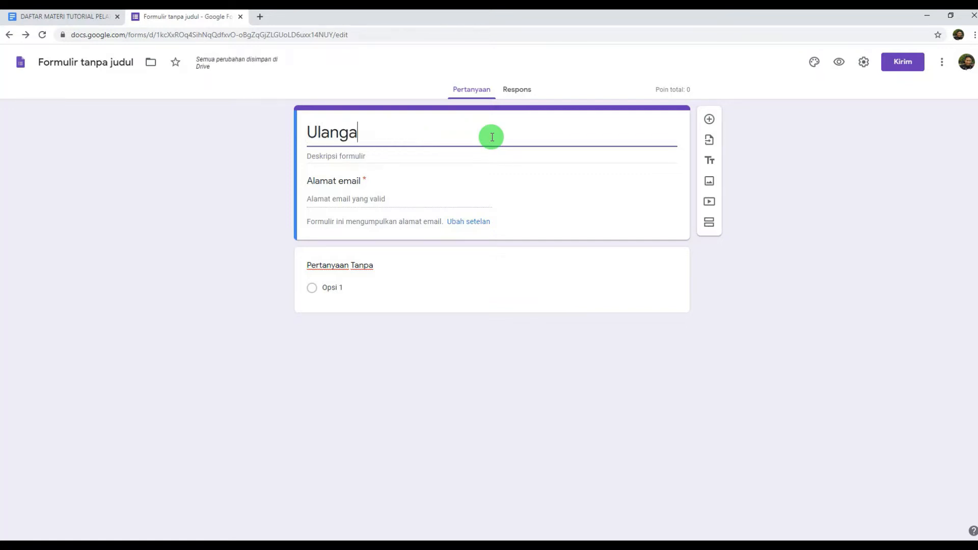
type("n Harian")
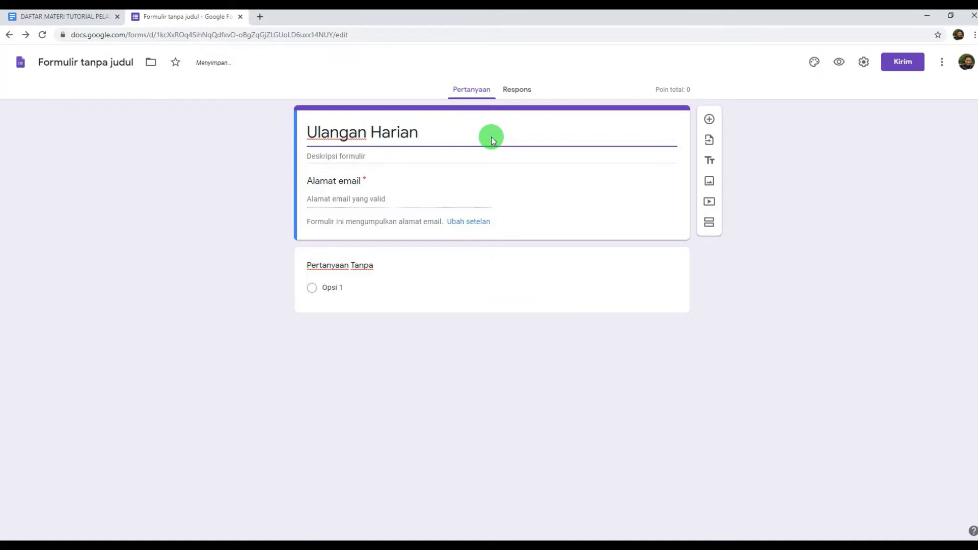
left_click(363, 157)
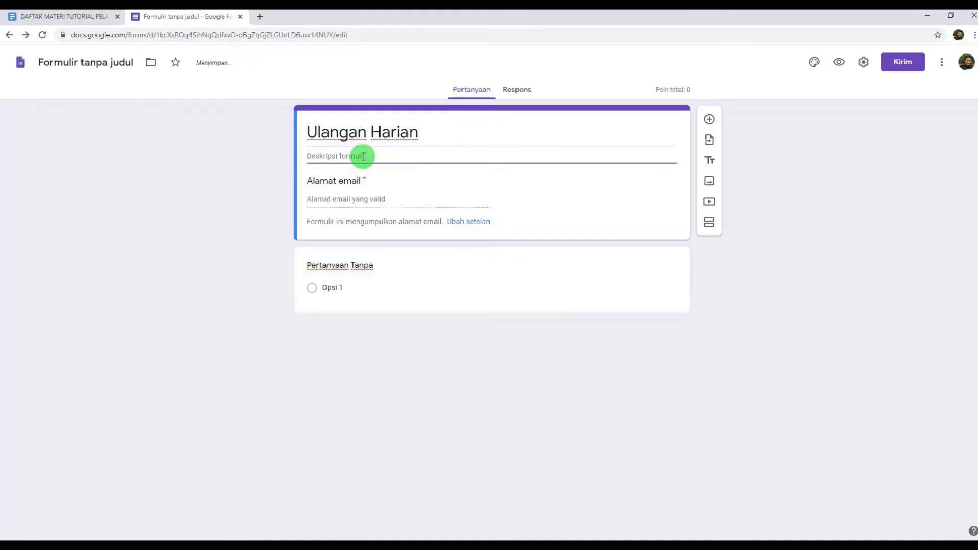
type("Ulangan KD1")
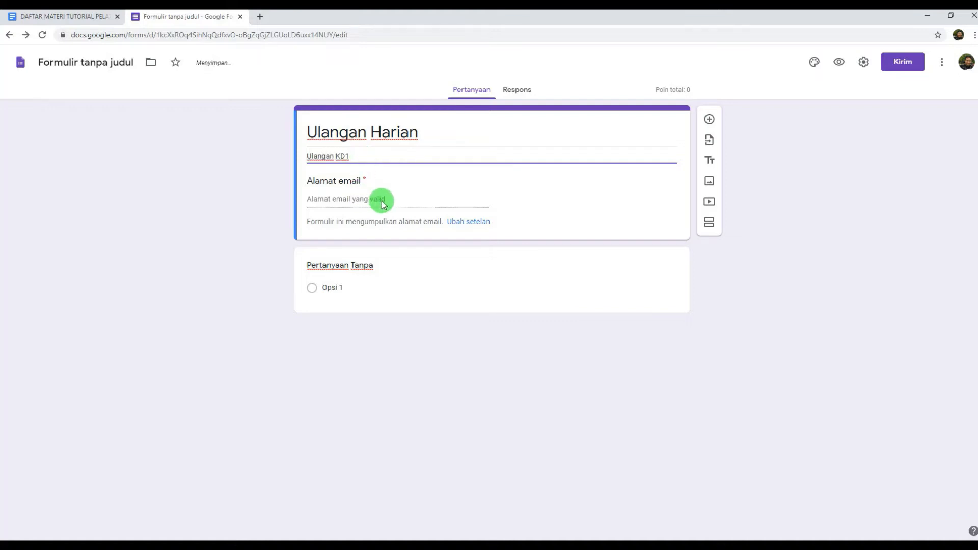
left_click(414, 200)
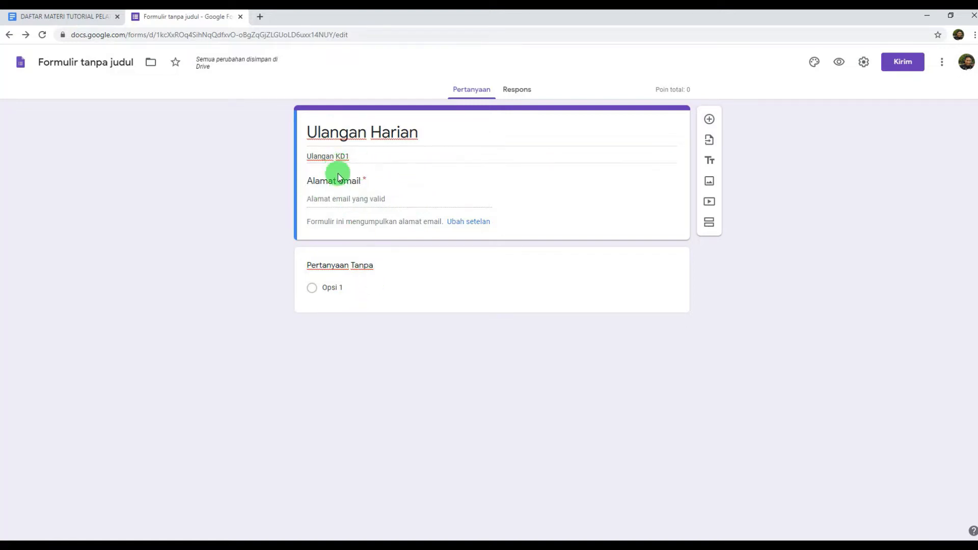
- Set the first question's text to "Berapakah nilai 2 x 2?"
left_click(384, 266)
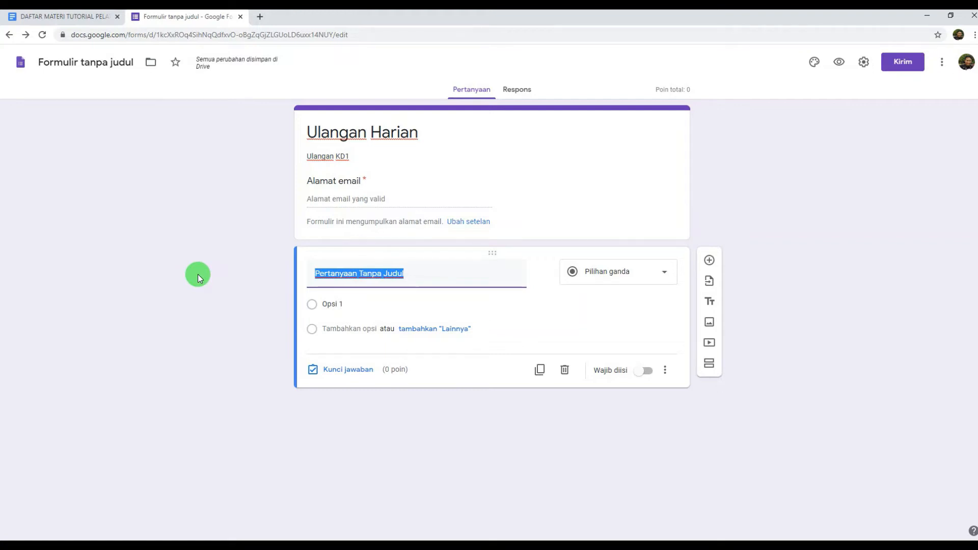
type("Ber")
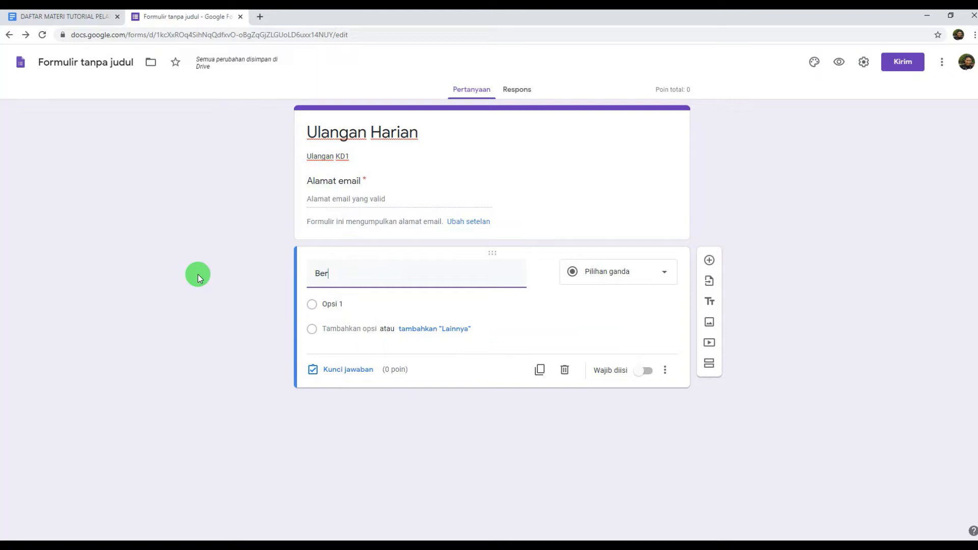
type("apakah nilai  x 2")
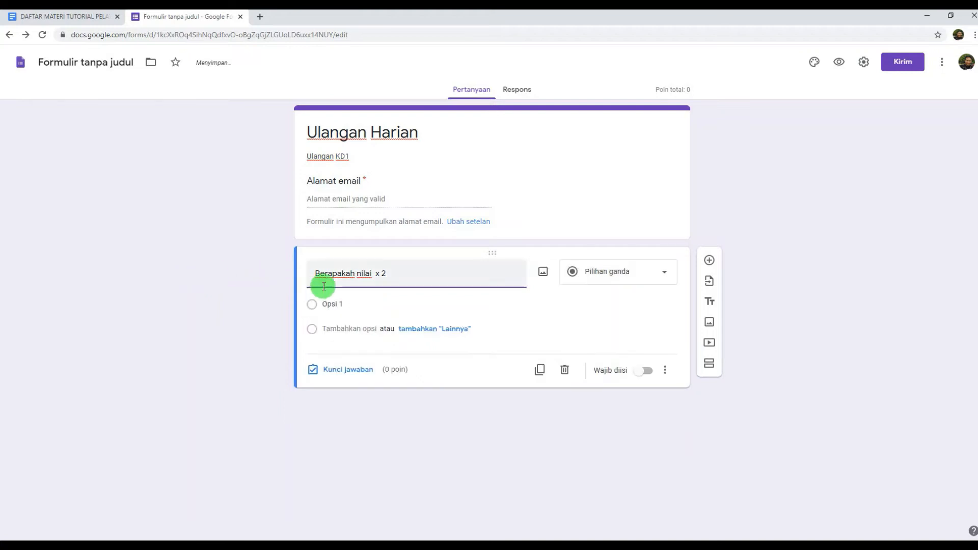
left_click(376, 277)
type("2")
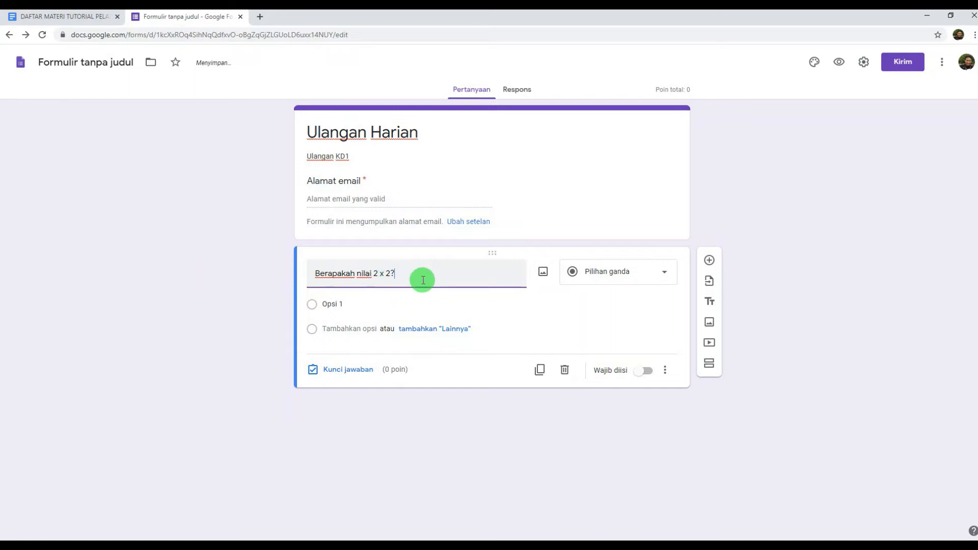
- Give the multiple-choice question five answer options: 1, 2, 3, 4 and 5
left_click(359, 305)
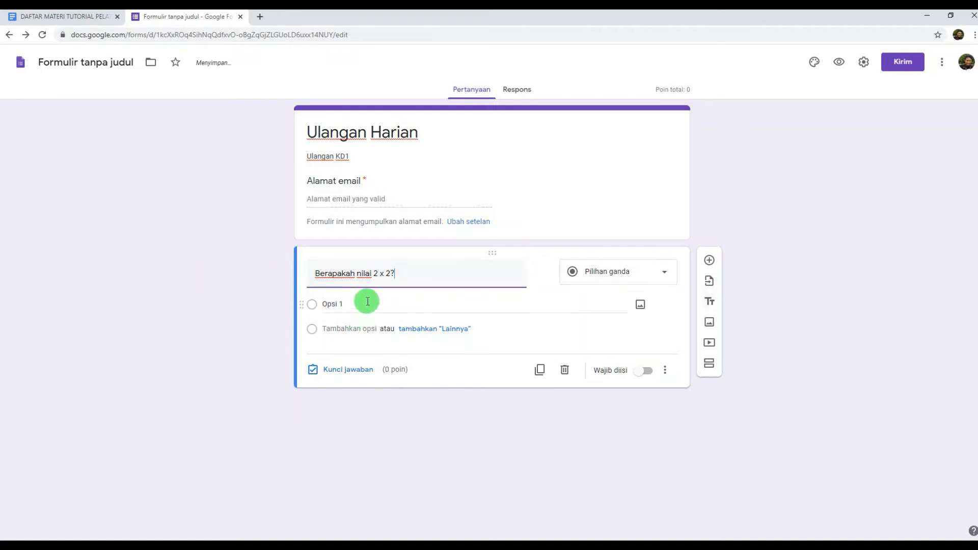
type("1")
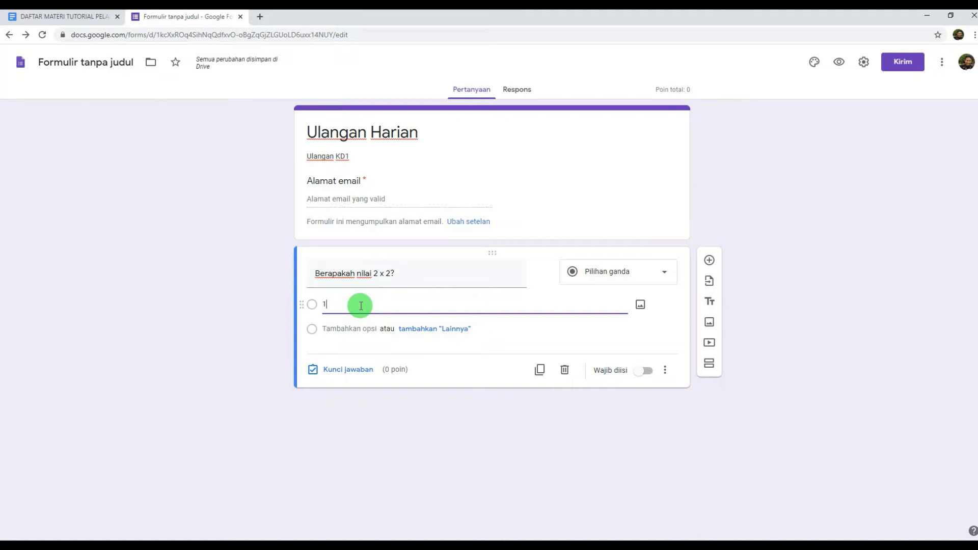
left_click(342, 347)
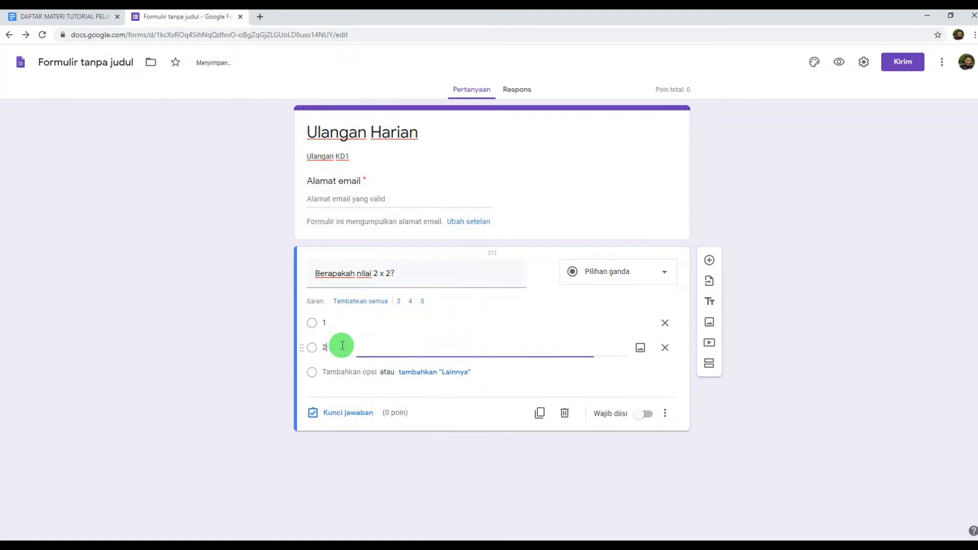
type("2")
left_click(342, 372)
type("3")
left_click(342, 402)
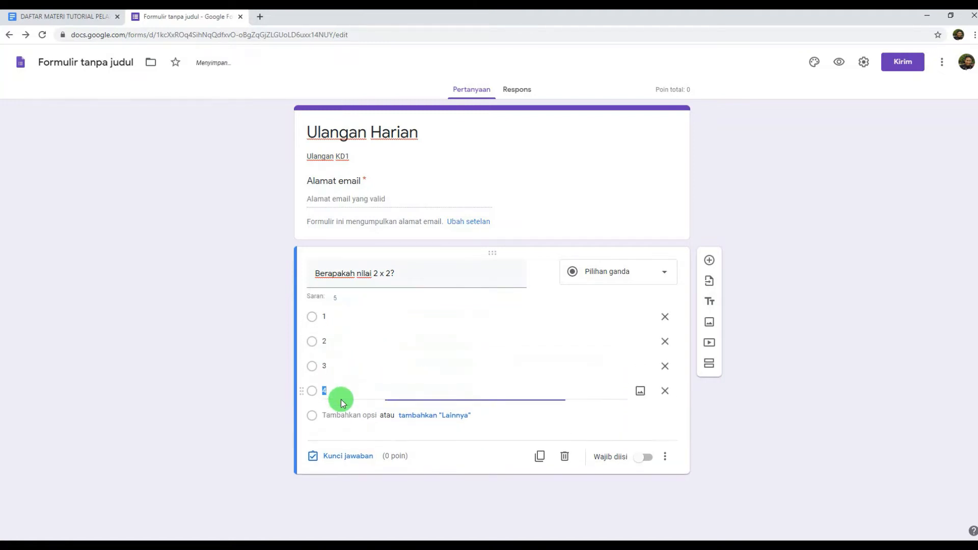
left_click(341, 410)
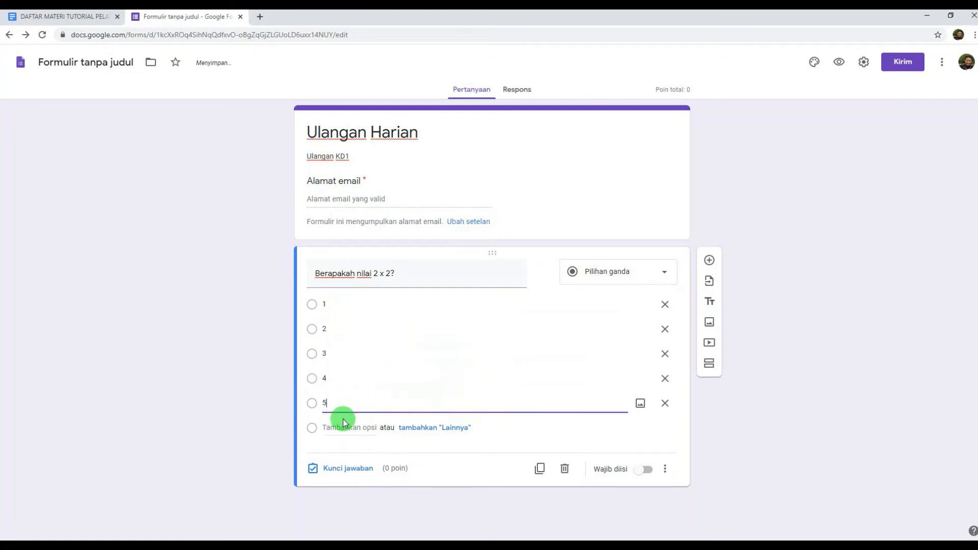
- Set 4 as the correct answer to "Berapakah nilai 2 x 2?" and give the question 1 point
left_click(796, 403)
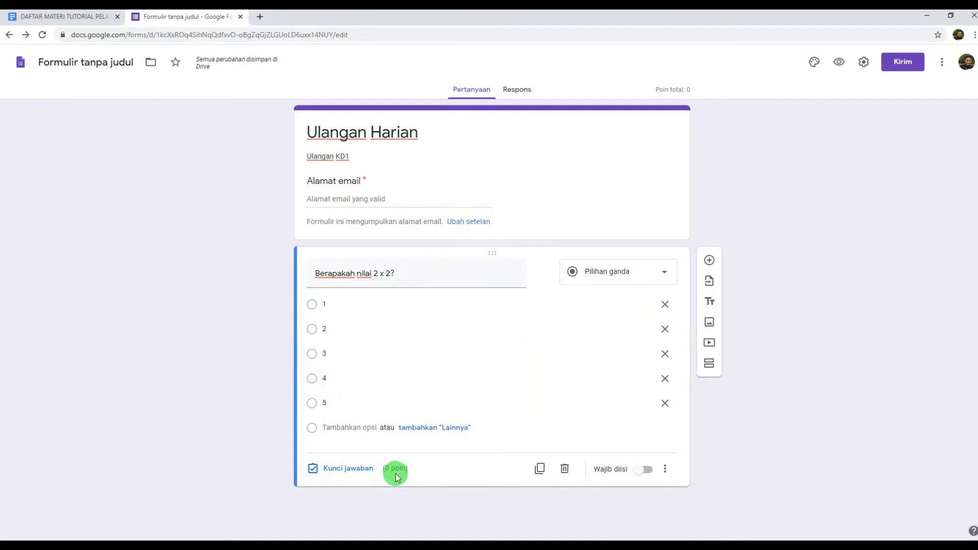
left_click(346, 468)
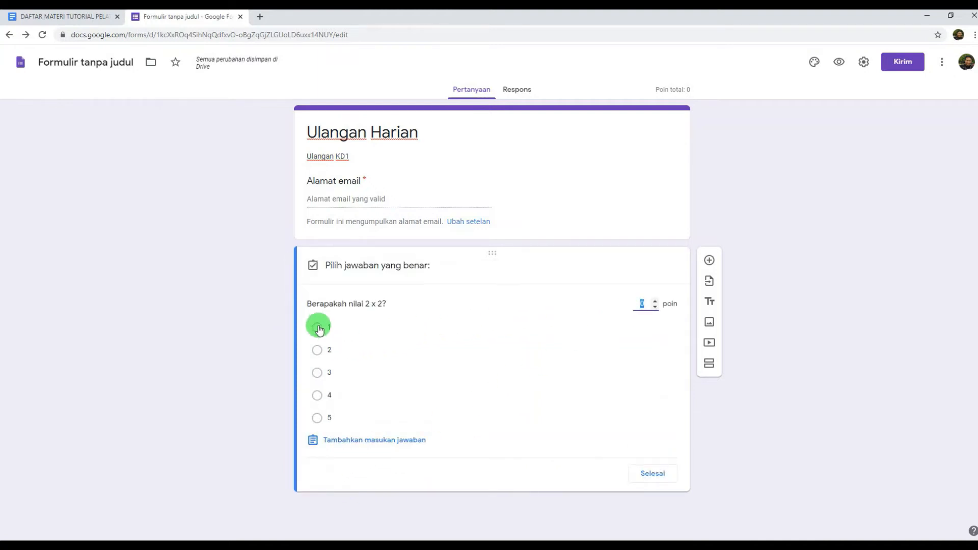
left_click(317, 397)
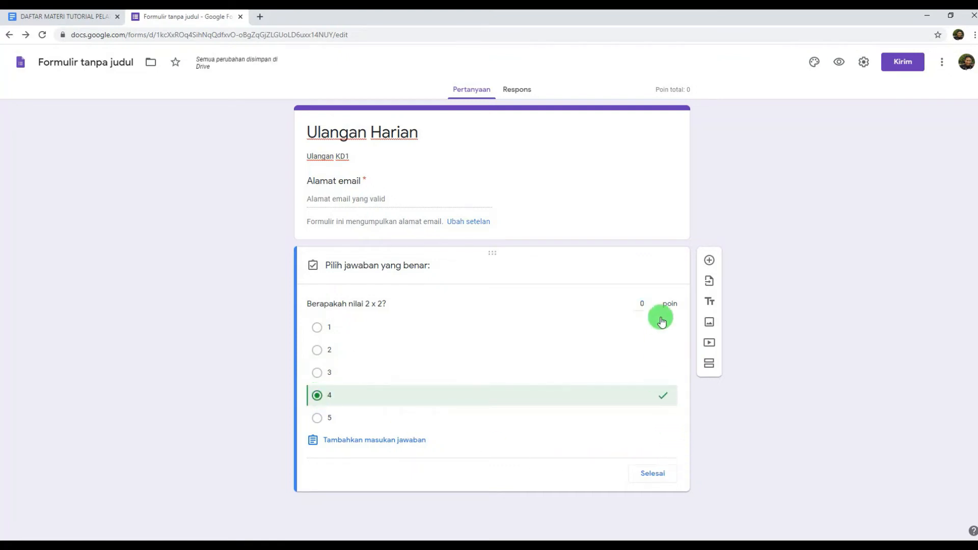
left_click(654, 301)
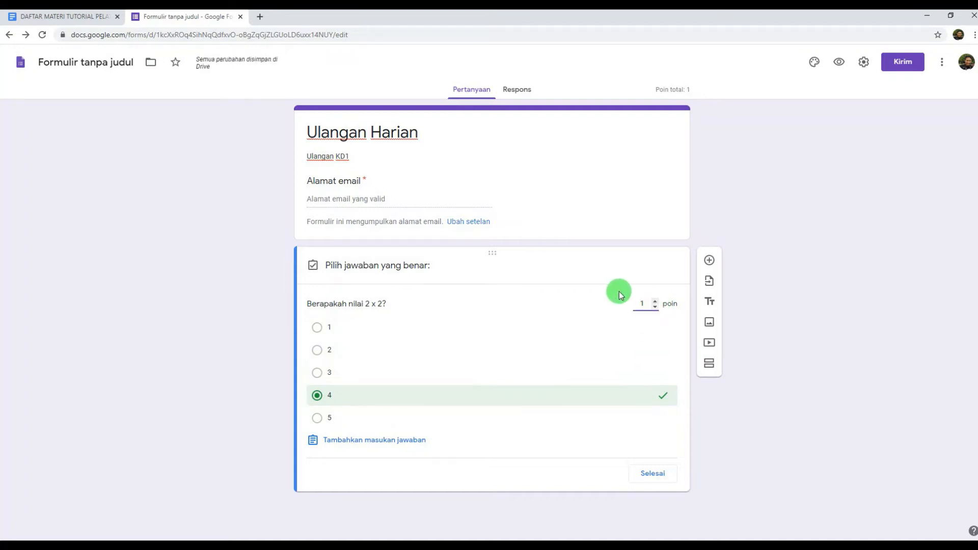
left_click(647, 303)
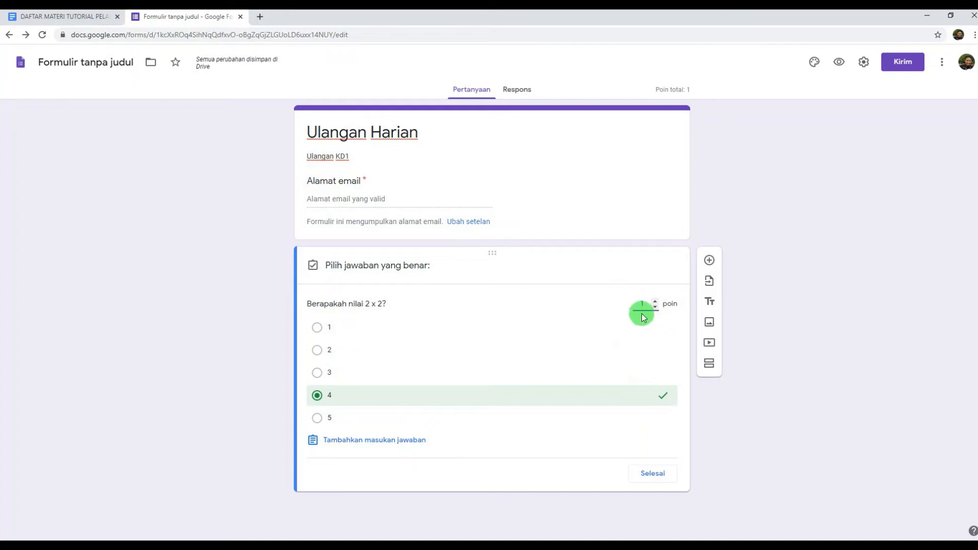
left_click(650, 474)
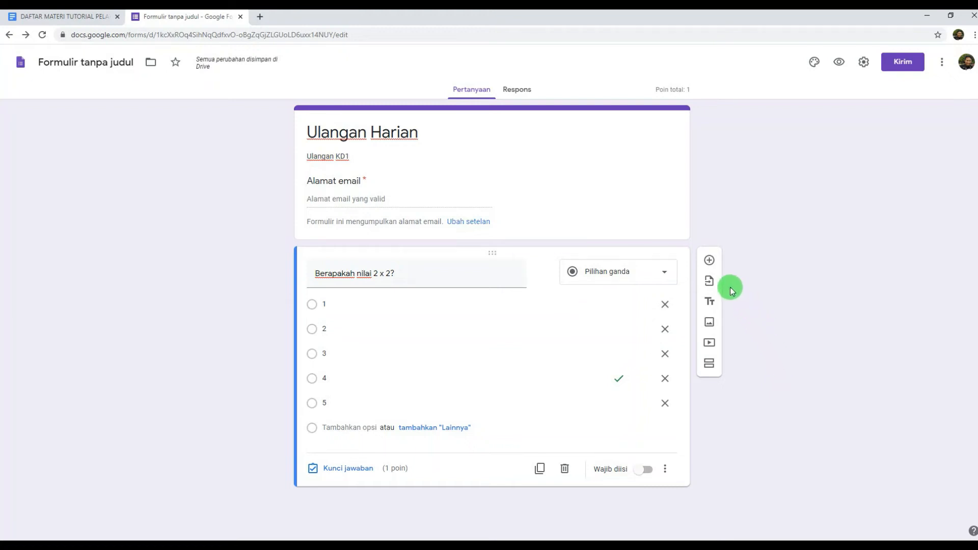
- Add a second question with the text "Berapakah jumlah hari pada bulan januari?"
left_click(710, 261)
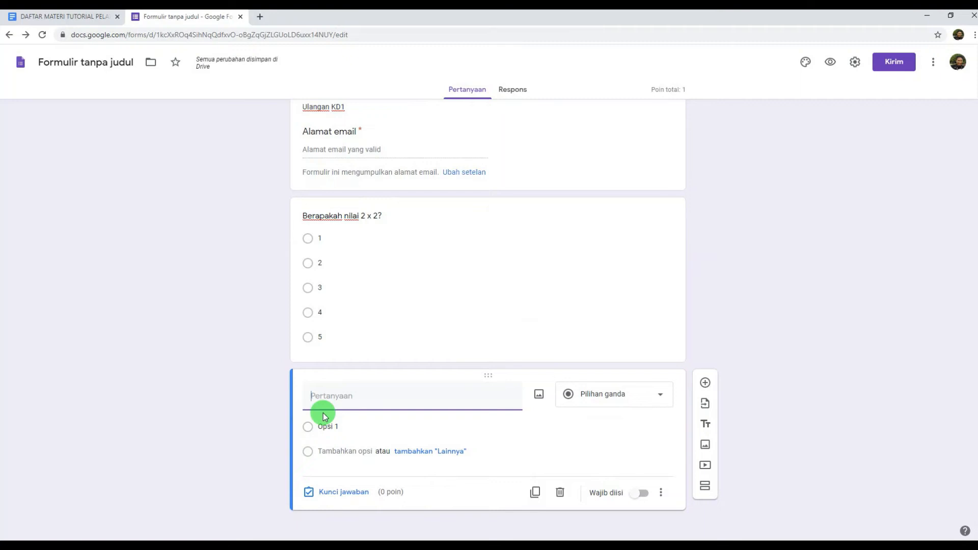
type("B")
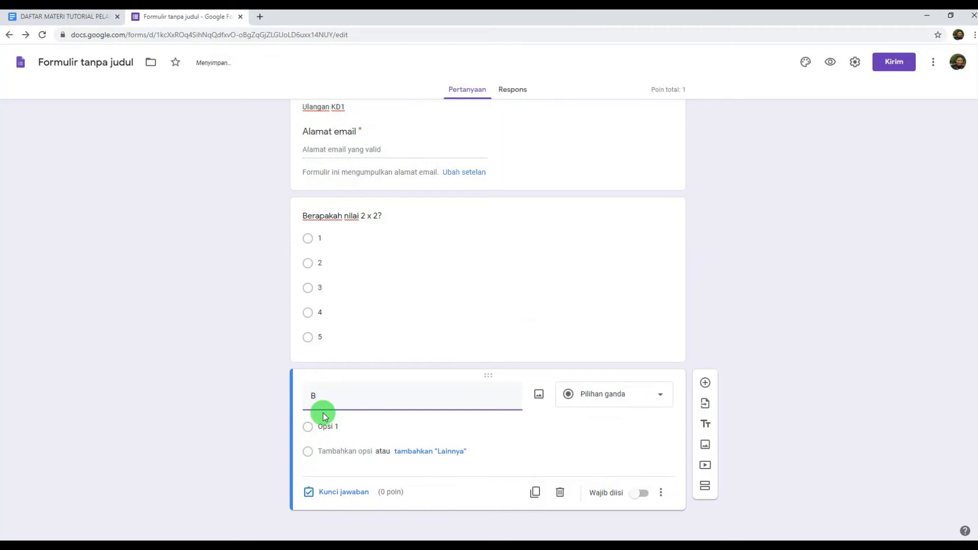
type("erapakah")
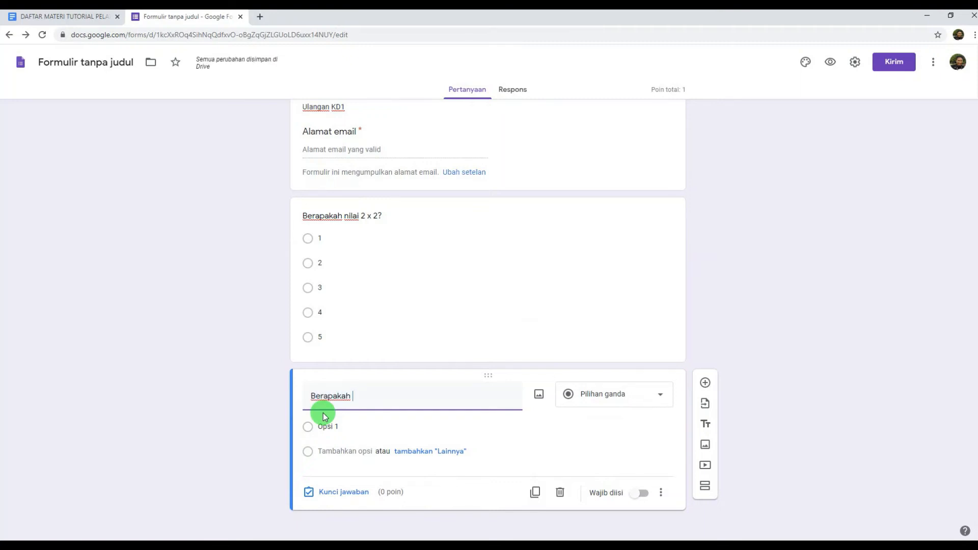
type(" jul")
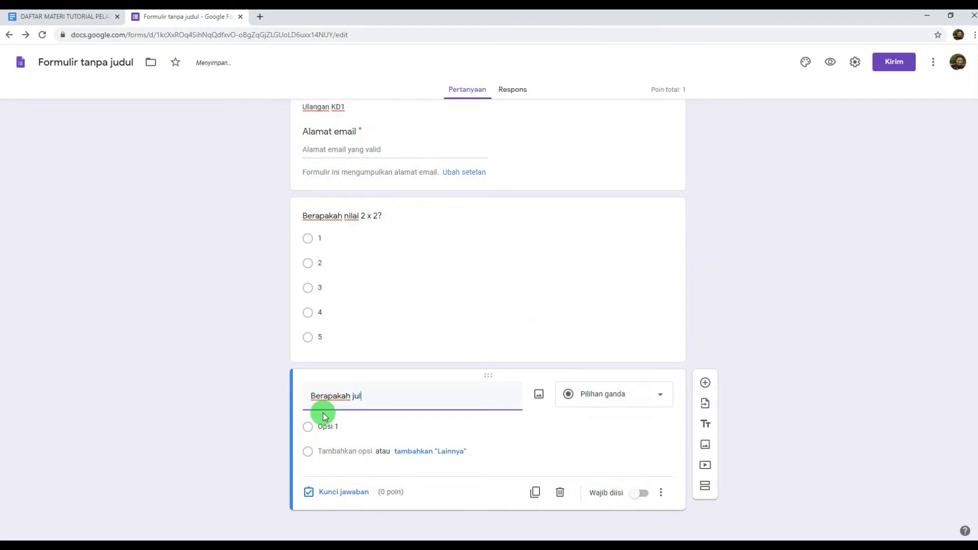
key("BackSpace")
type("mlah hari pada bl")
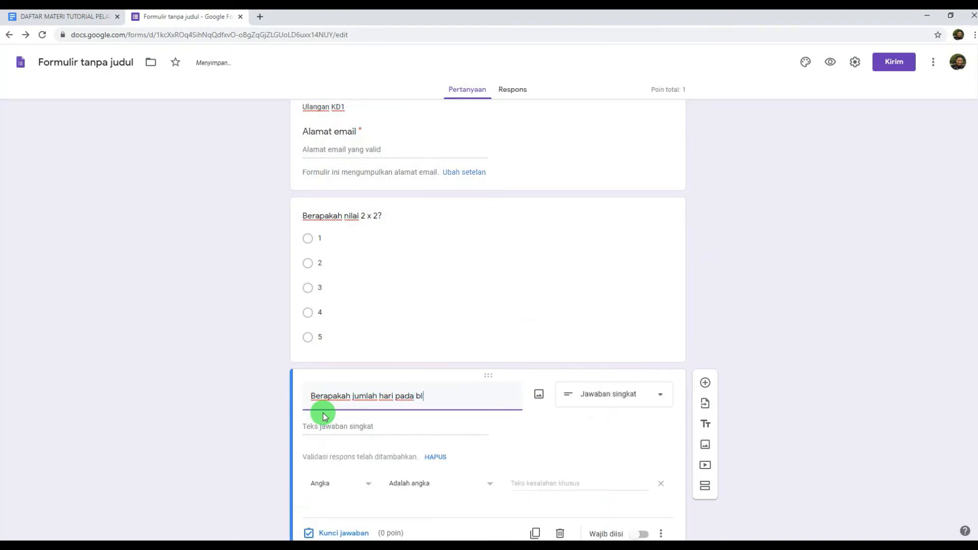
key("BackSpace")
type("ulan januari?")
- Set the January question's type to multiple choice (Pilihan ganda)
scroll(323, 404, "down", 1)
left_click(647, 352)
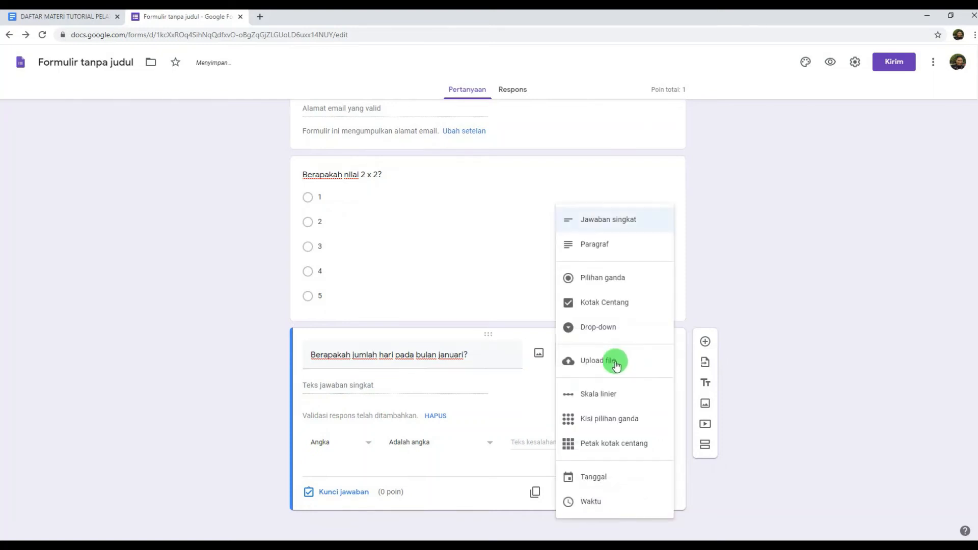
left_click(597, 278)
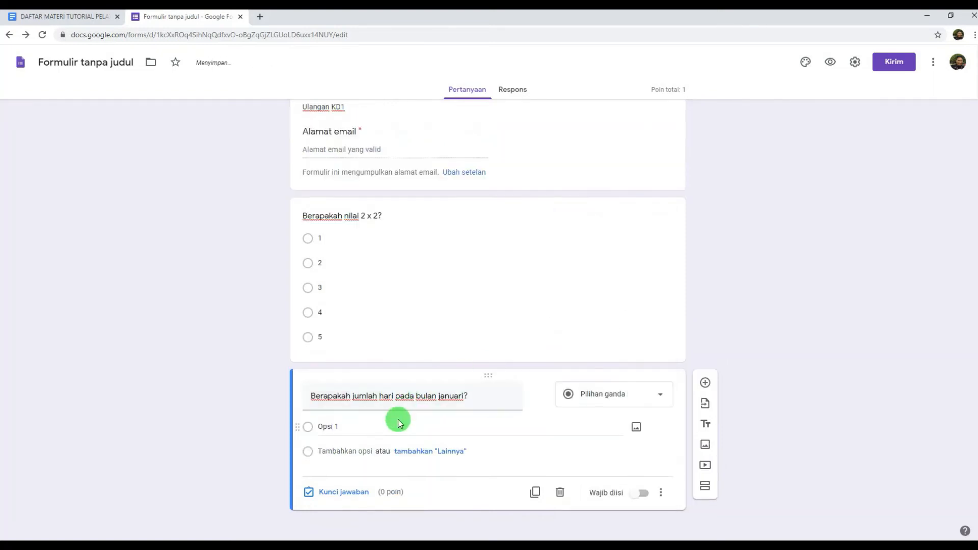
- Give the January question five answer options: 28, 29, 30, 31 and 32
left_click(352, 426)
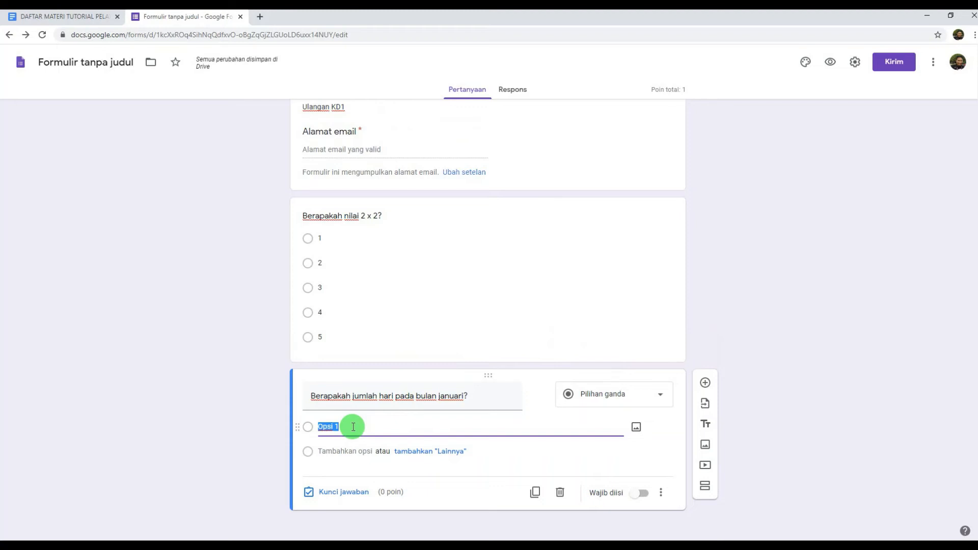
type("28")
left_click(347, 452)
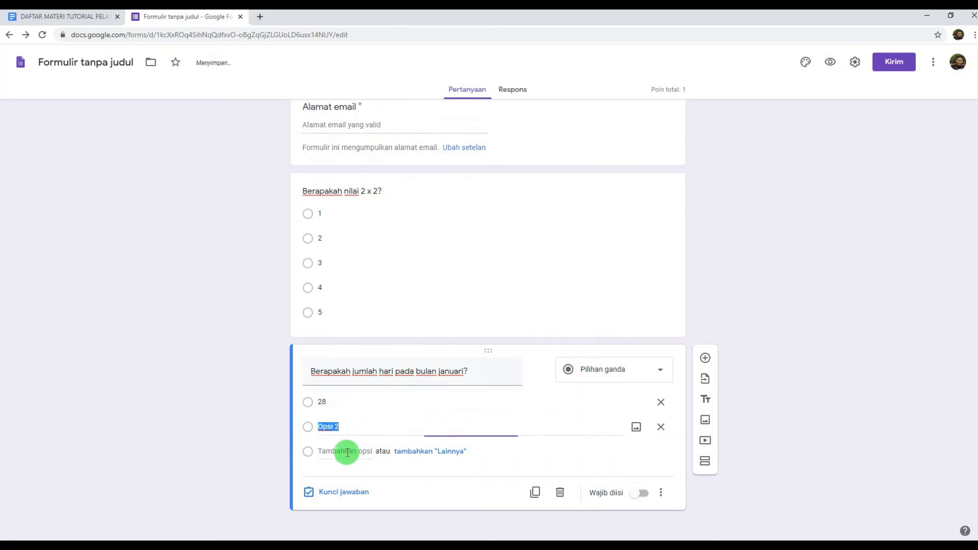
type("29")
left_click(348, 451)
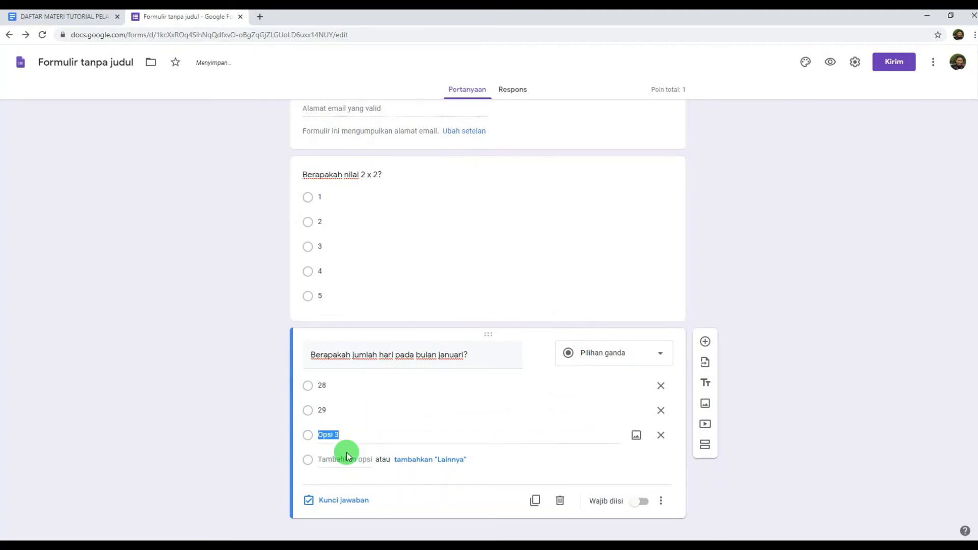
type("30")
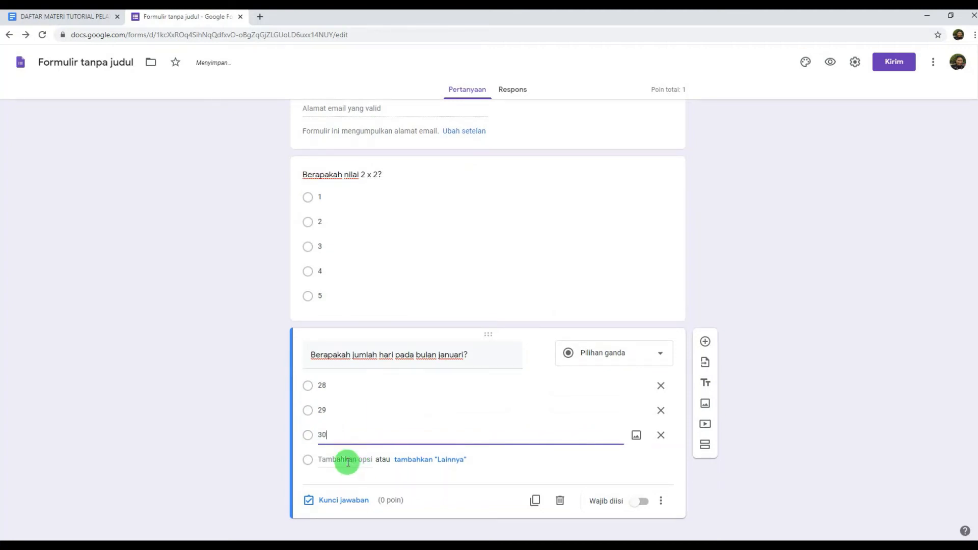
left_click(347, 458)
type("31")
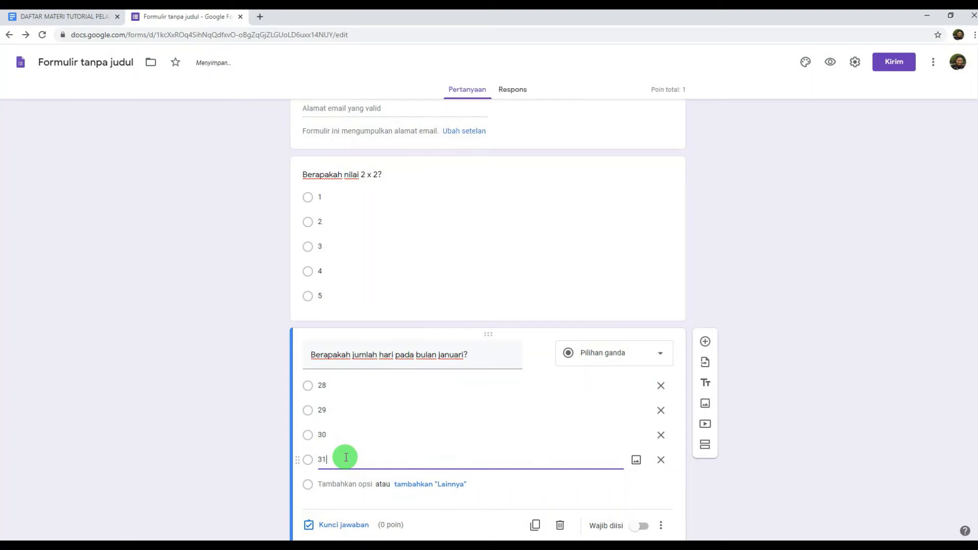
left_click(340, 484)
type("32")
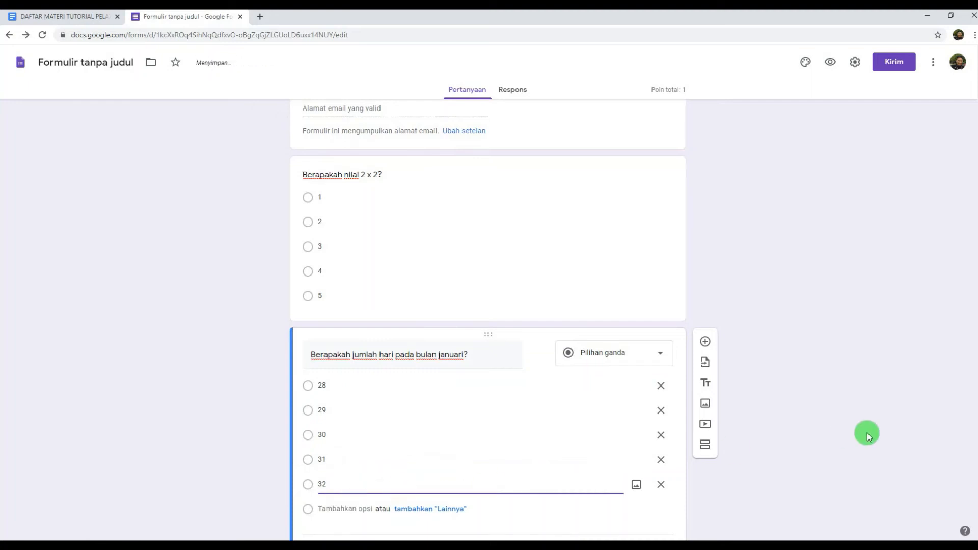
left_click(812, 393)
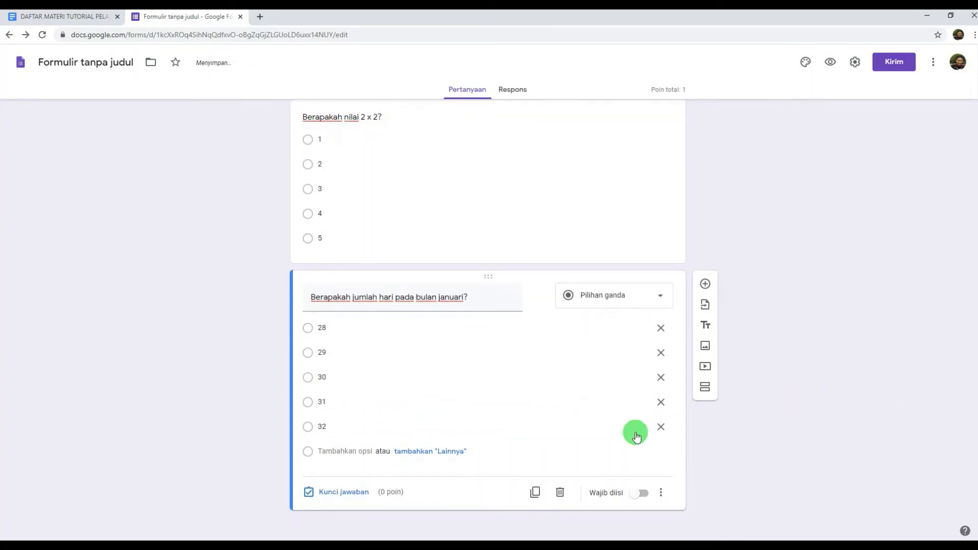
- Set 31 as the correct answer to the January question and give the question 3 points
left_click(343, 492)
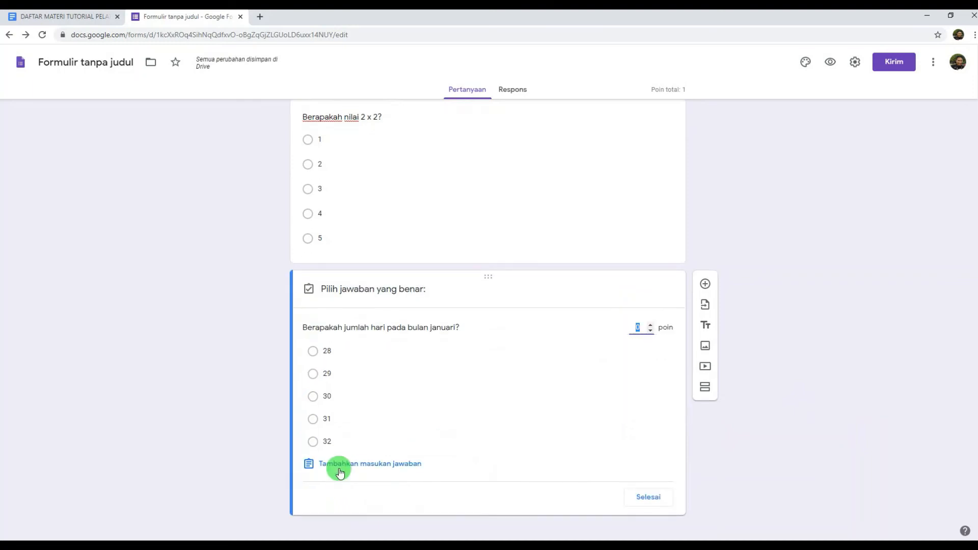
left_click(316, 419)
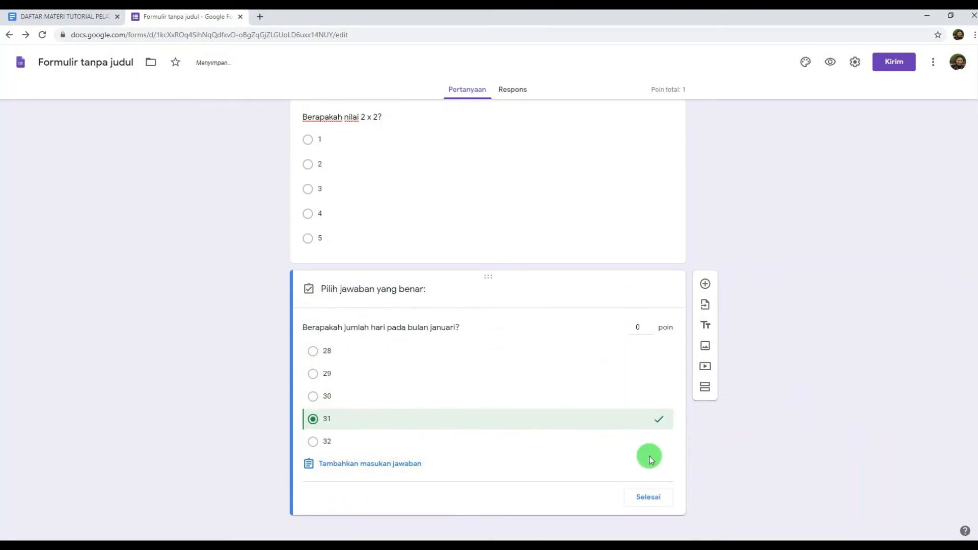
left_click(652, 327)
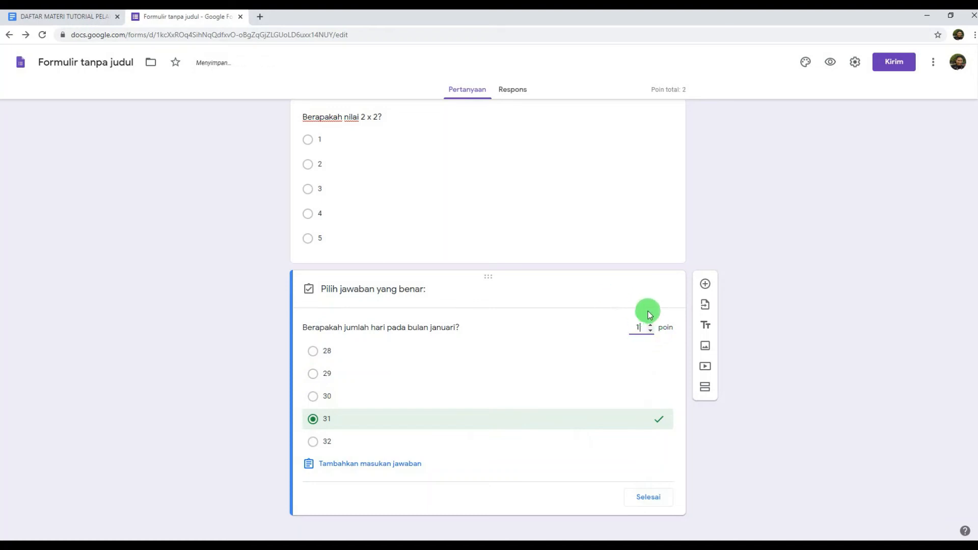
scroll(635, 334, "up", 4)
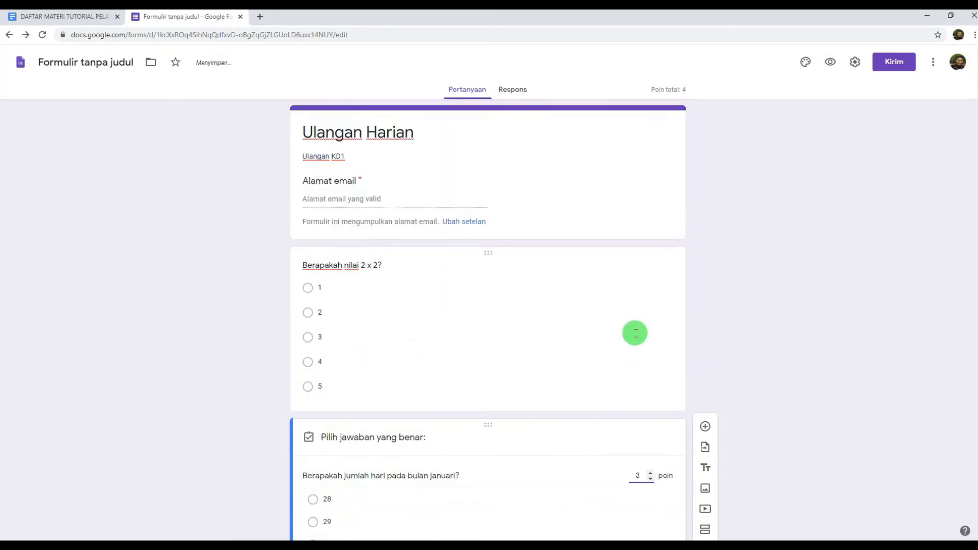
scroll(635, 334, "down", 1)
scroll(635, 337, "down", 3)
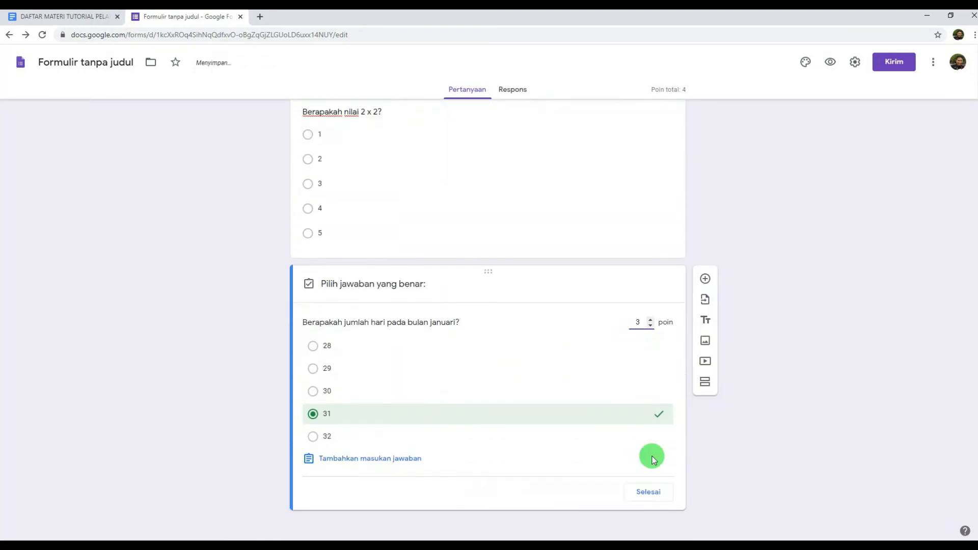
left_click(647, 492)
- Review the form from its header through both questions and their answer options
scroll(835, 401, "up", 2)
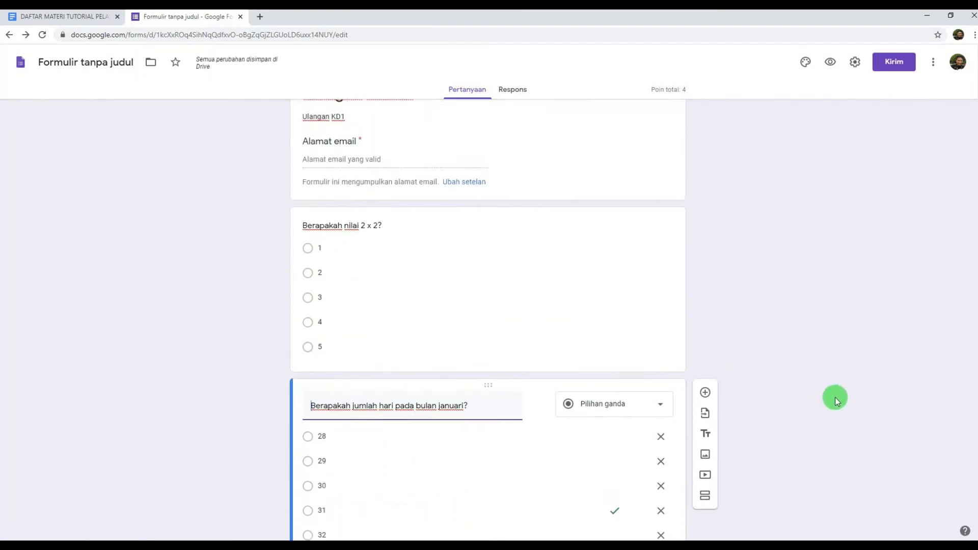
scroll(836, 398, "down", 3)
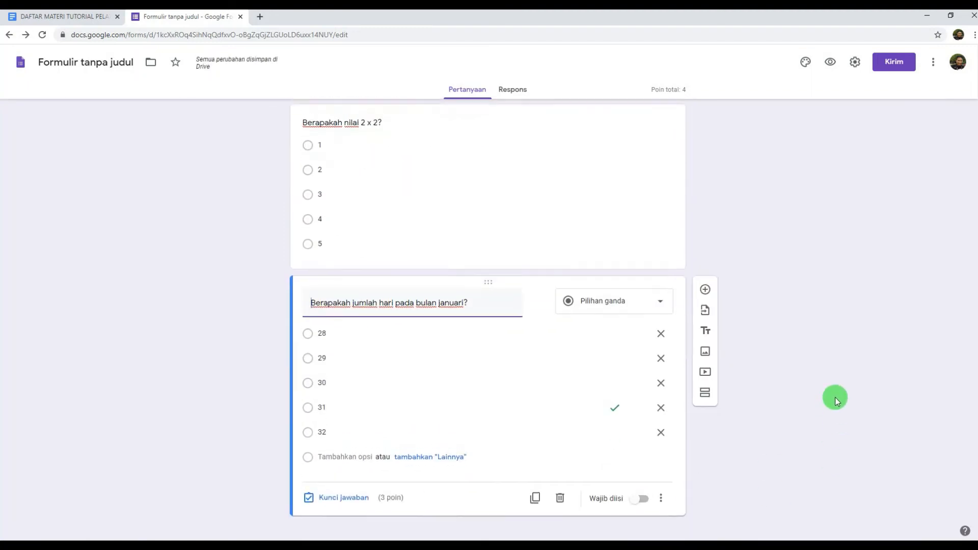
scroll(835, 397, "up", 3)
scroll(836, 397, "down", 3)
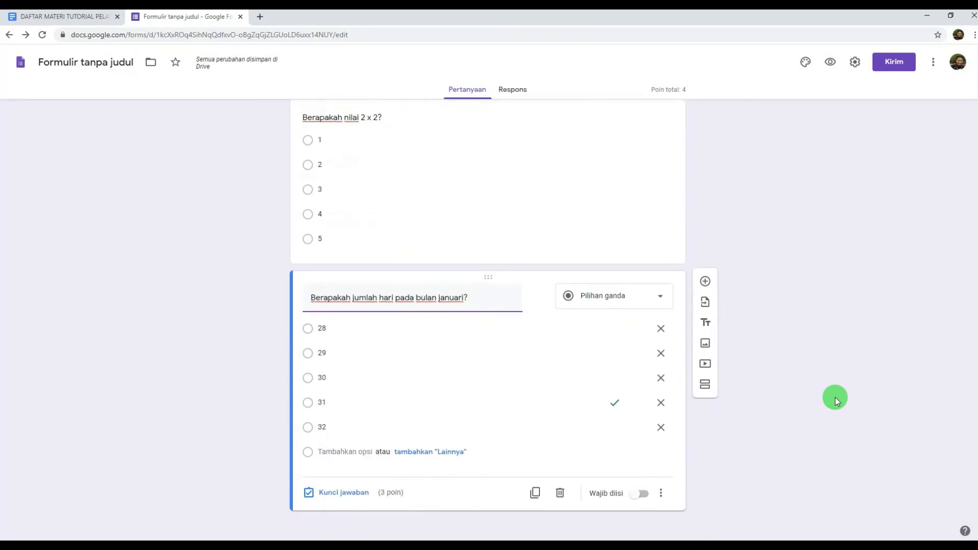
scroll(836, 397, "up", 3)
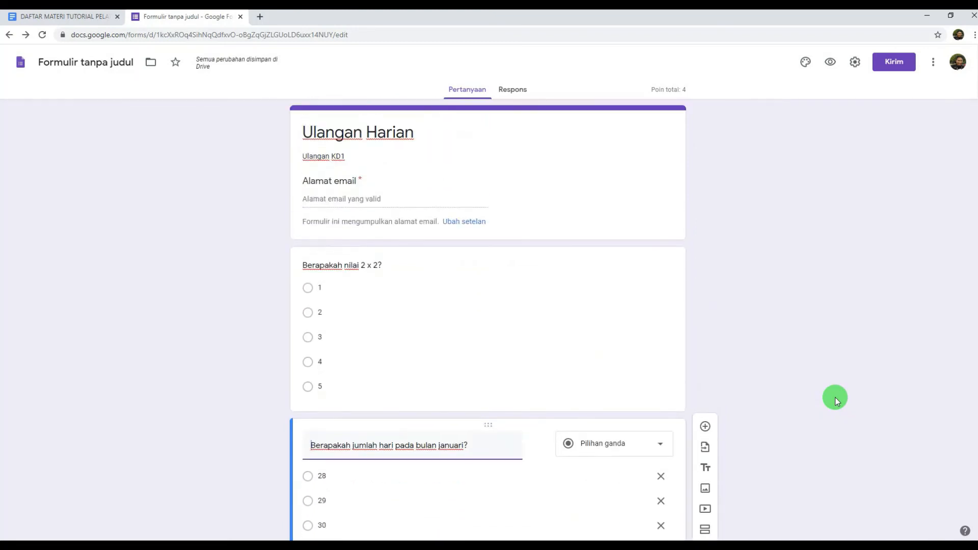
scroll(696, 329, "down", 3)
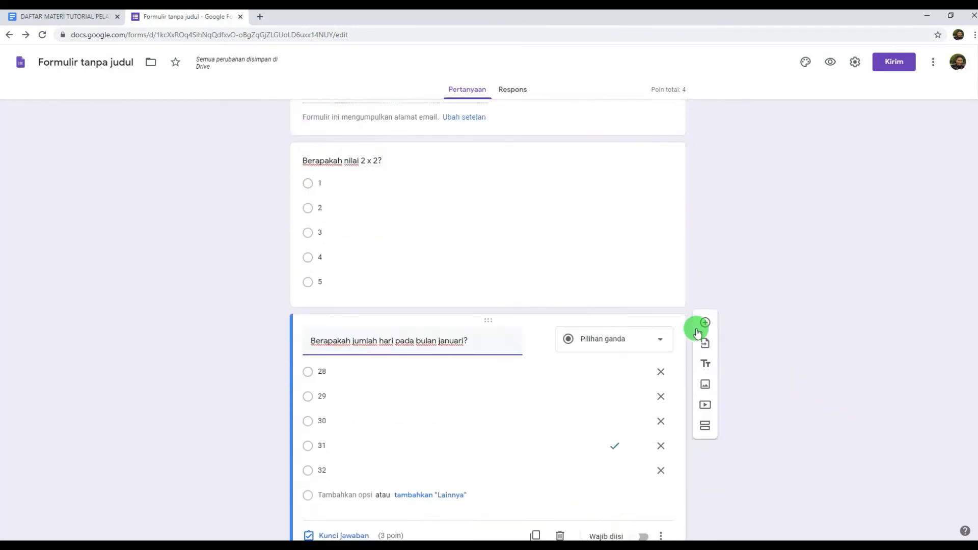
scroll(695, 328, "up", 3)
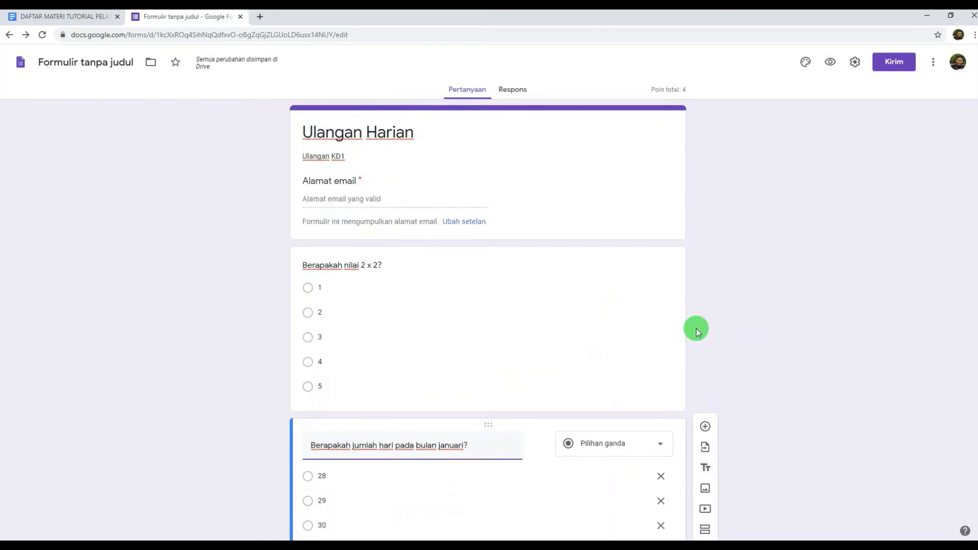
scroll(696, 328, "down", 3)
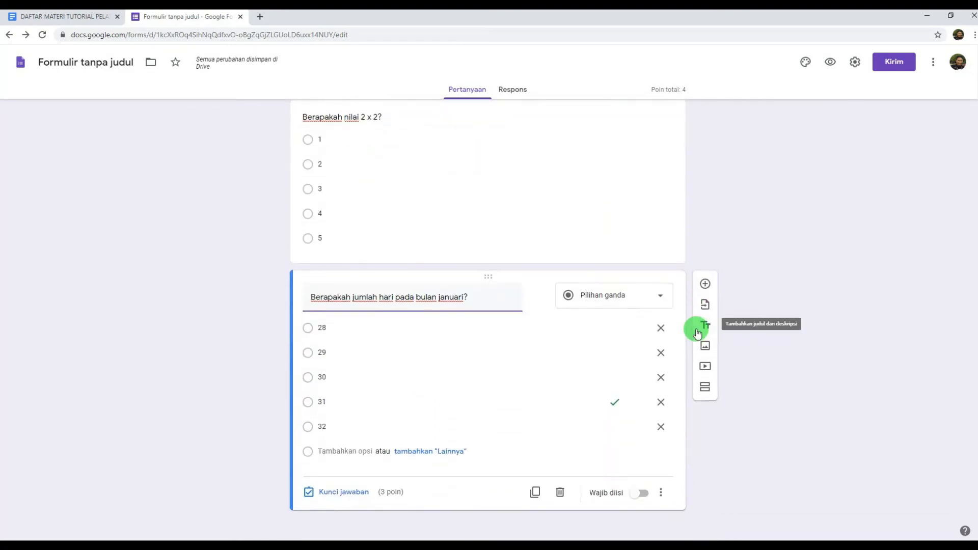
- Preview the form and answer 2 to "Berapakah nilai 2 x 2?" and 28 to the January question
left_click(832, 61)
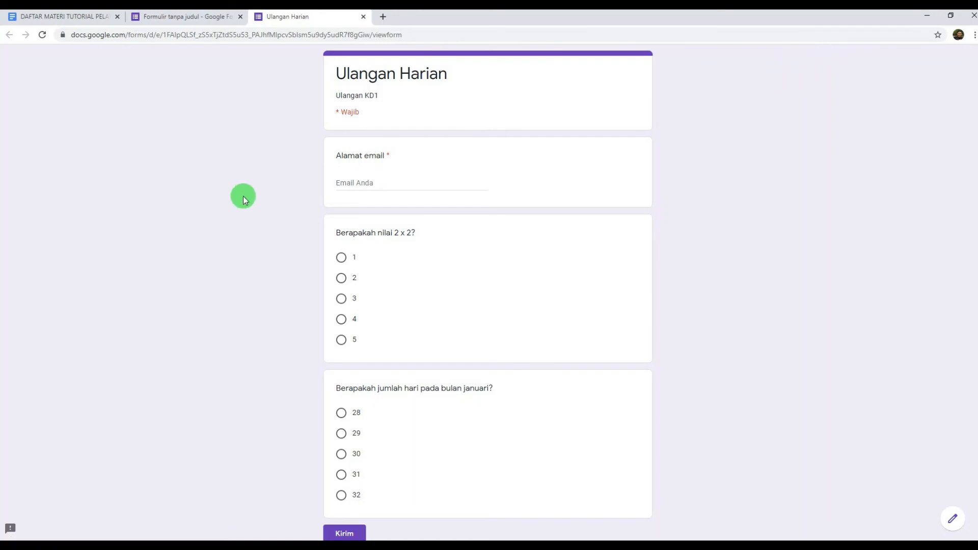
scroll(243, 200, "down", 1)
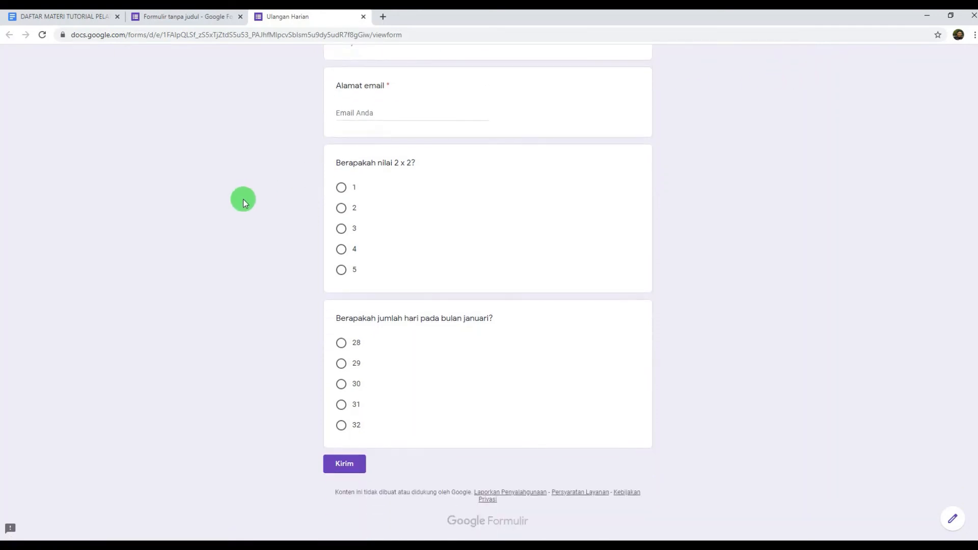
left_click(342, 213)
left_click(342, 343)
scroll(447, 178, "up", 1)
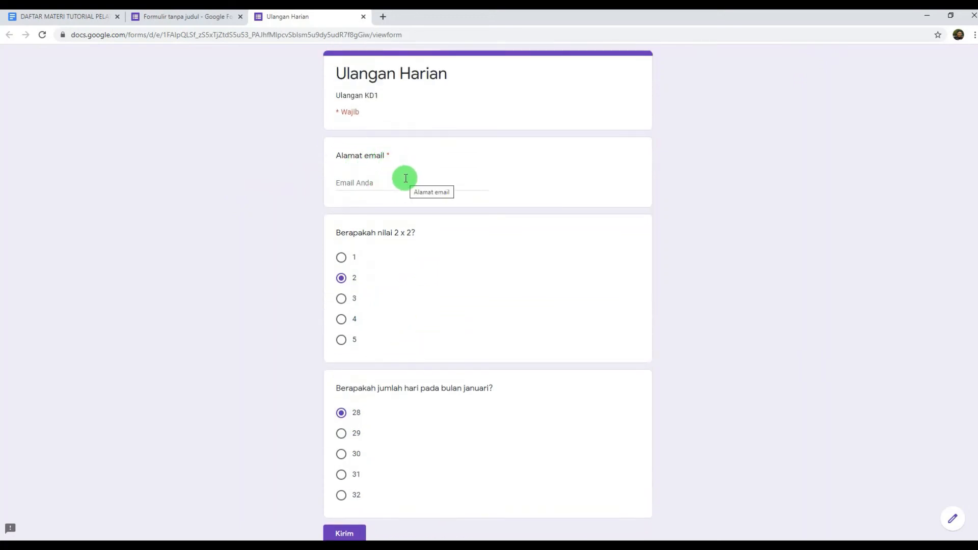
- Fill in the respondent's email address with the autofill suggestion and submit the quiz answers
left_click(407, 183)
left_click(406, 203)
scroll(611, 249, "down", 1)
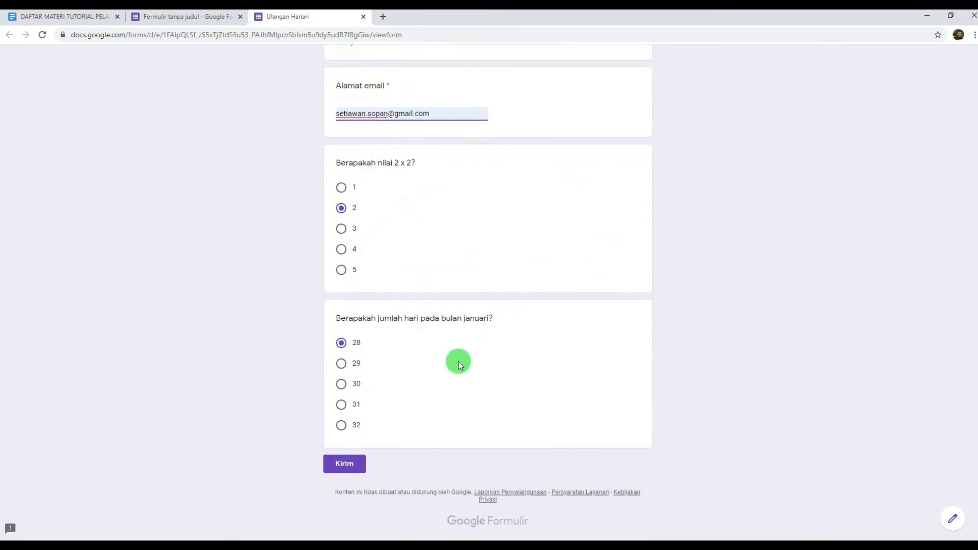
left_click(344, 465)
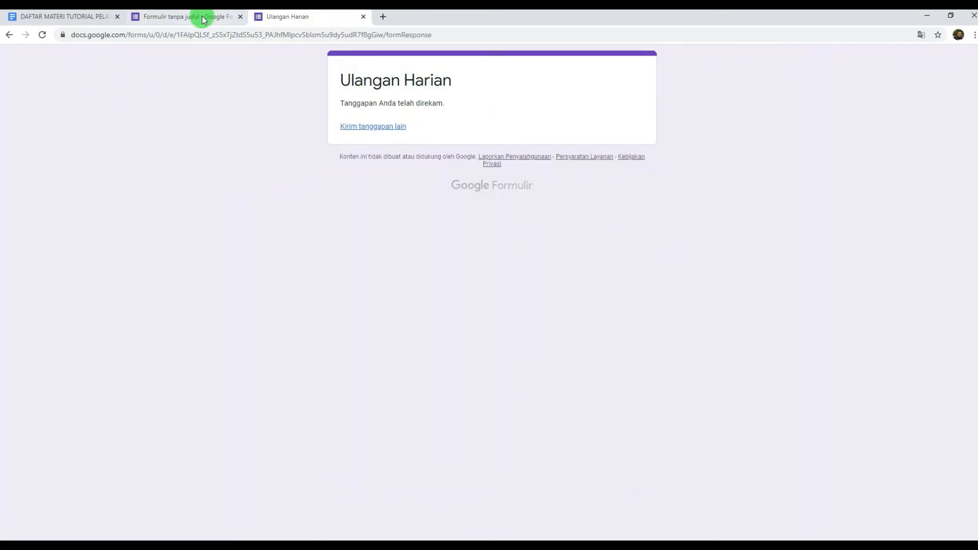
- Switch back to the form editor, open the responses, dismiss the introductory tip and review the summary's insights, frequently missed questions and scores
left_click(200, 16)
left_click(504, 90)
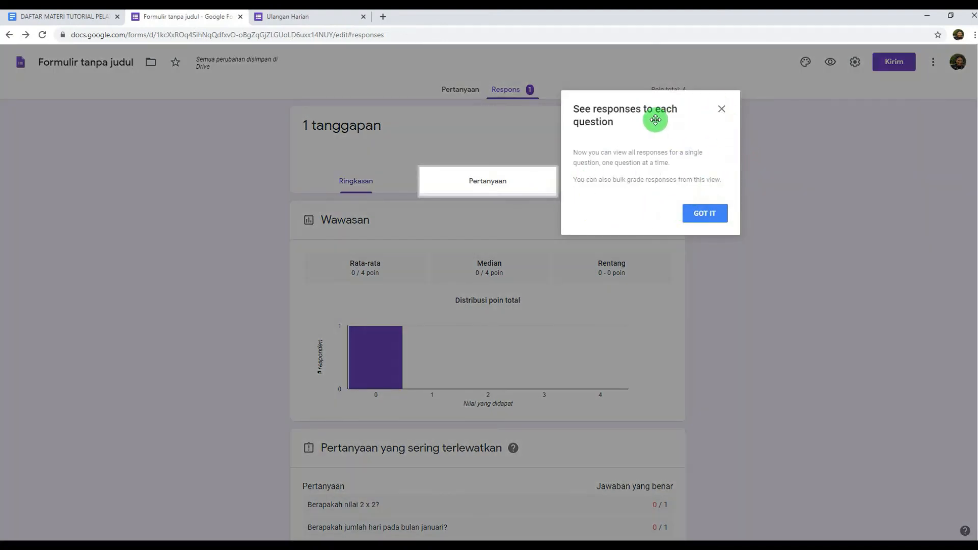
left_click(708, 213)
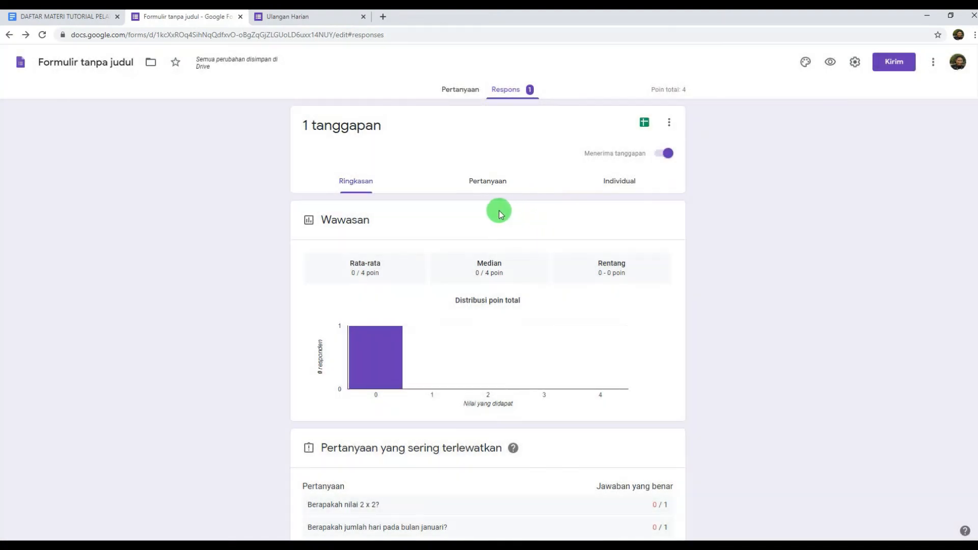
scroll(251, 262, "down", 5)
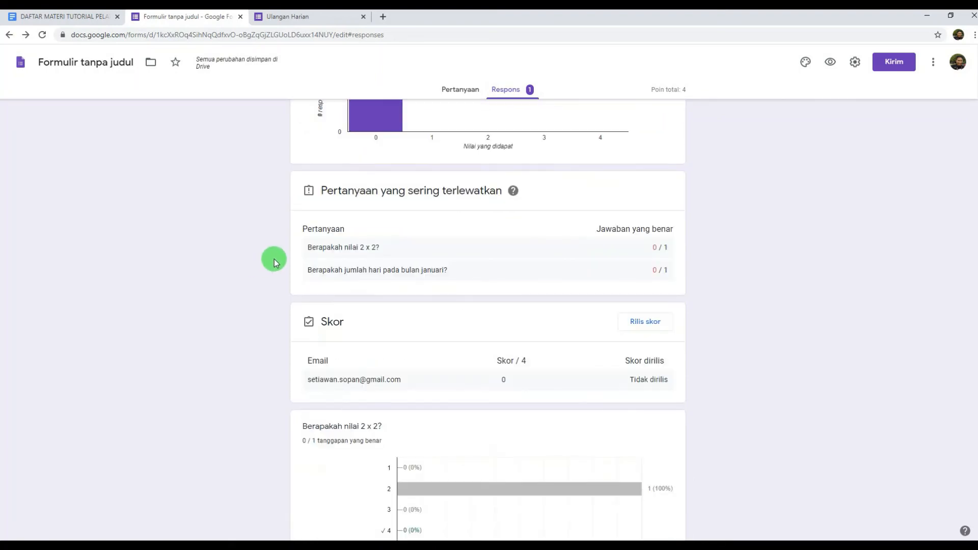
scroll(261, 263, "down", 5)
scroll(260, 262, "up", 5)
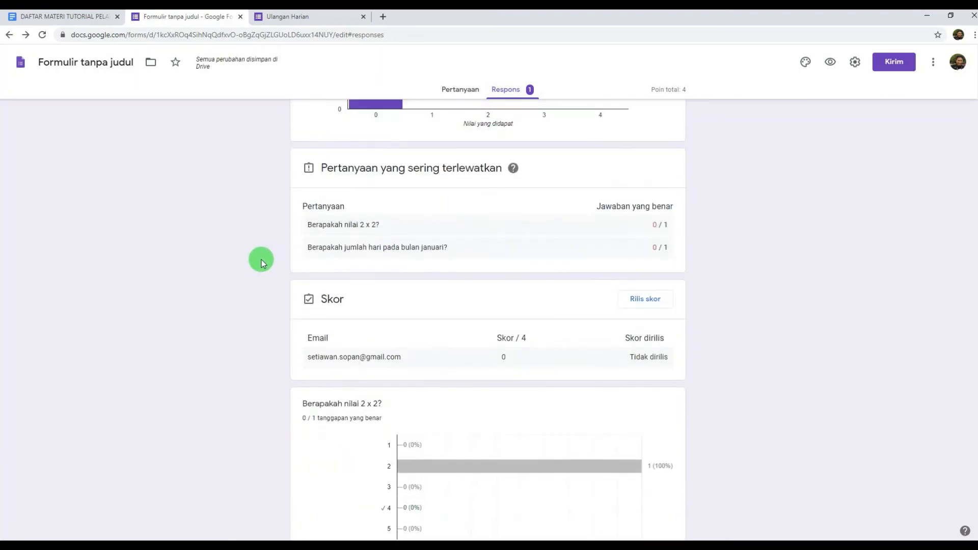
scroll(261, 262, "up", 5)
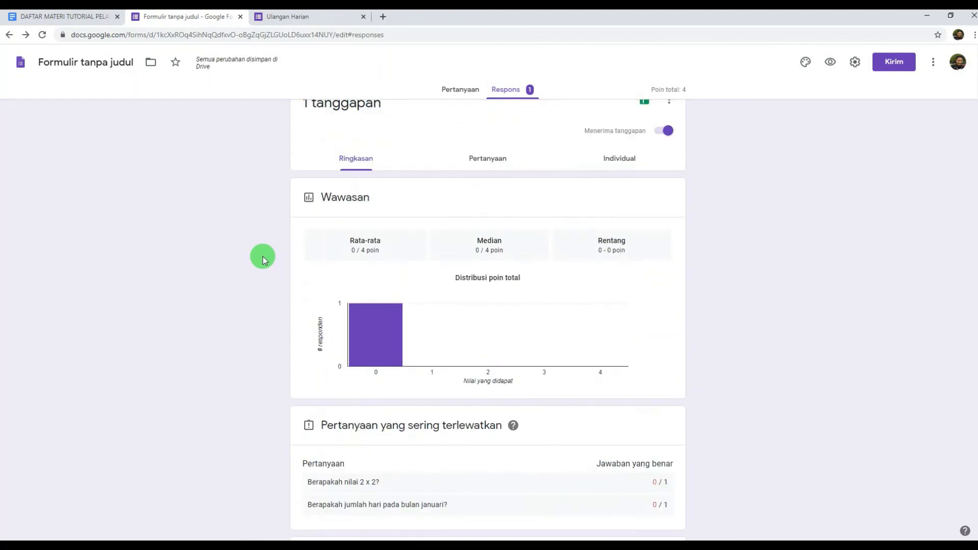
scroll(262, 259, "up", 1)
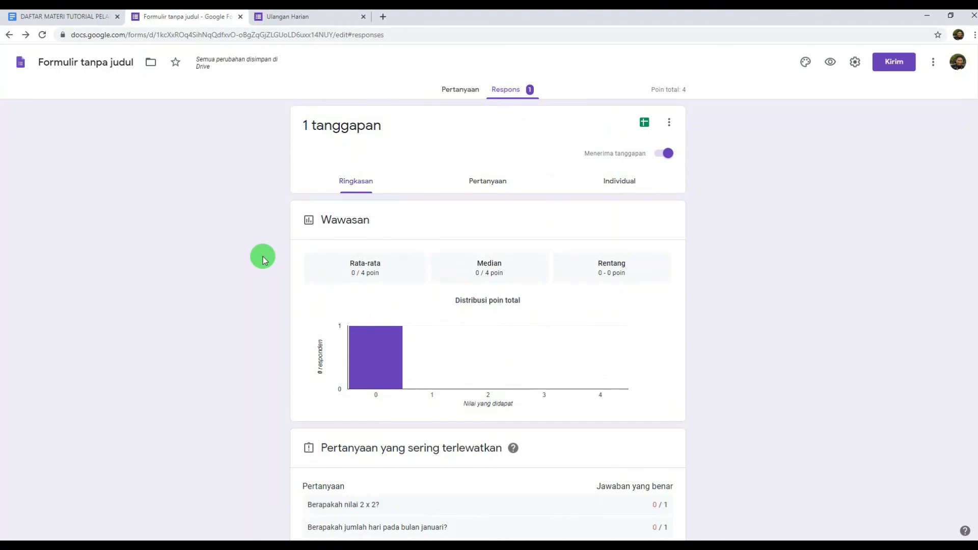
scroll(262, 260, "down", 5)
scroll(262, 260, "up", 5)
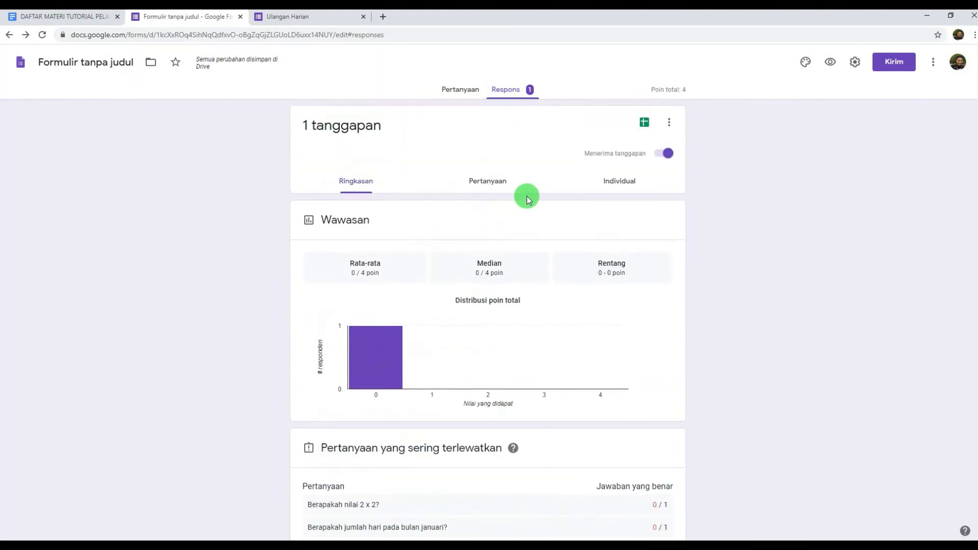
- Examine the respondent's individual graded answers to both questions, and open the per-question view for "Berapakah nilai 2 x 2?"
left_click(622, 182)
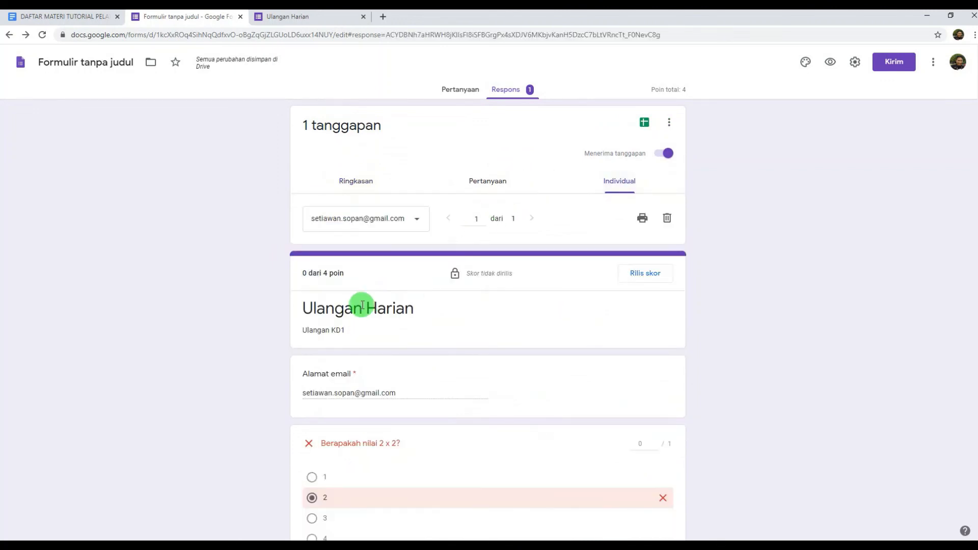
scroll(362, 305, "down", 7)
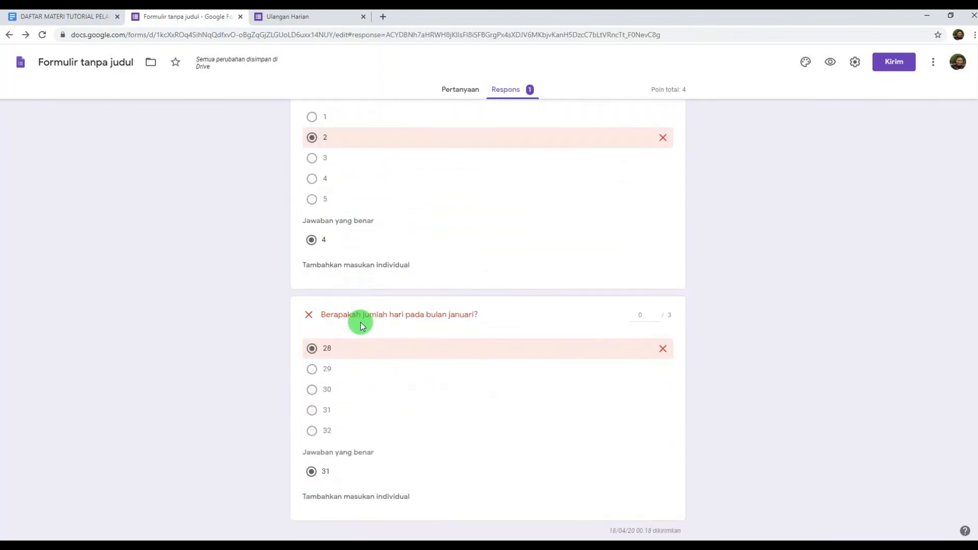
scroll(362, 325, "up", 5)
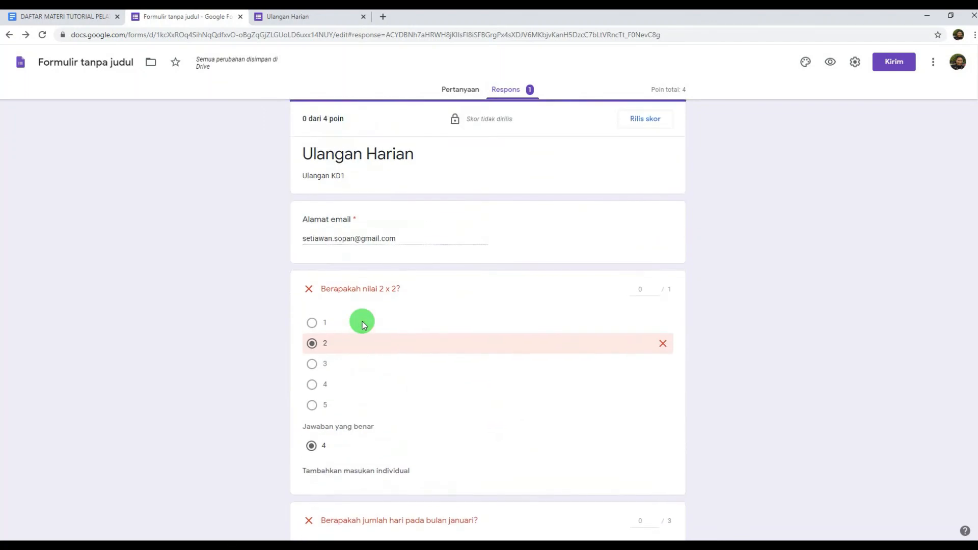
scroll(518, 151, "up", 2)
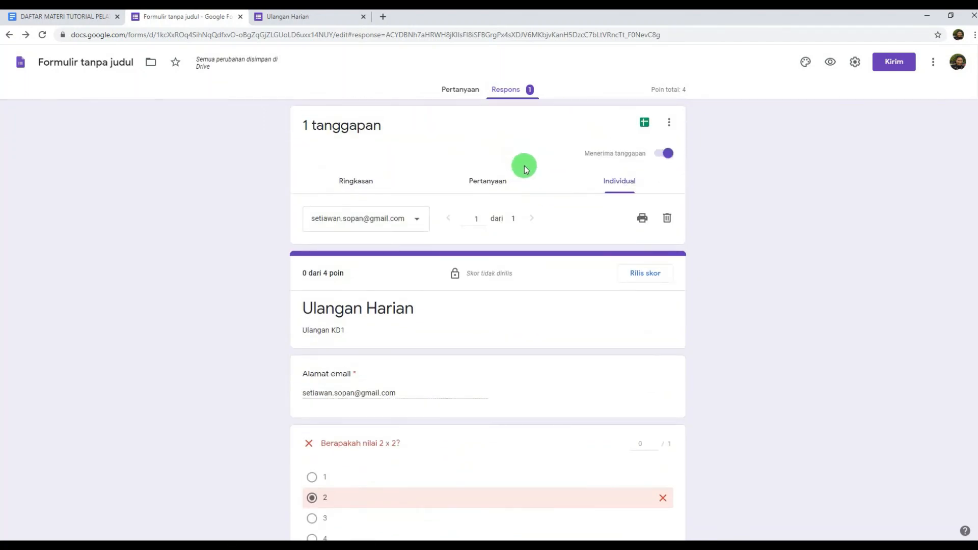
left_click(488, 182)
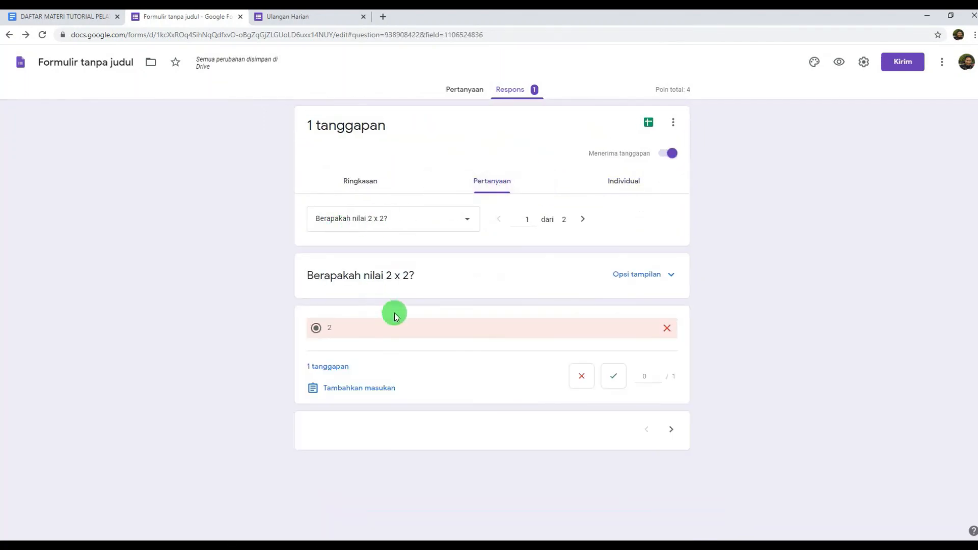
- Return to the response summary and examine the answer charts for both questions and the score distribution
left_click(360, 180)
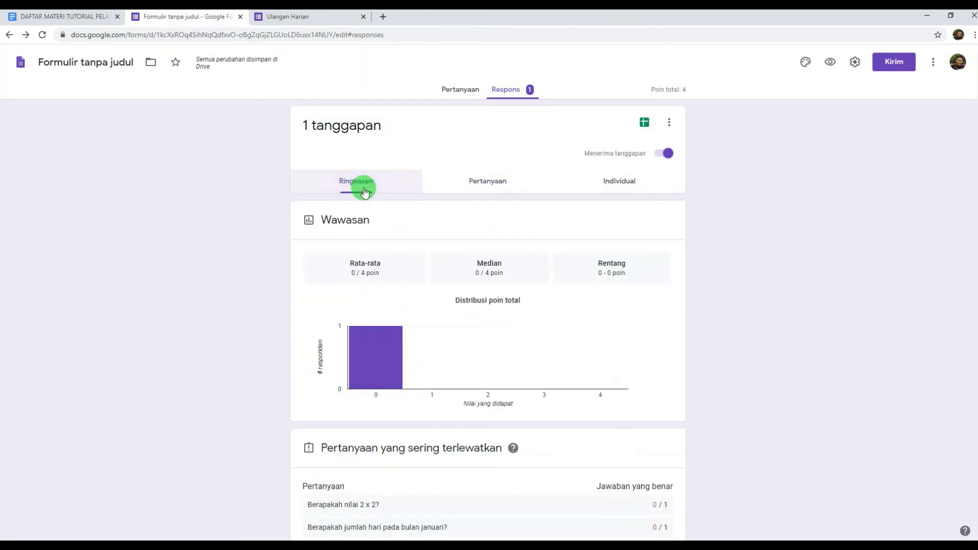
scroll(228, 276, "down", 7)
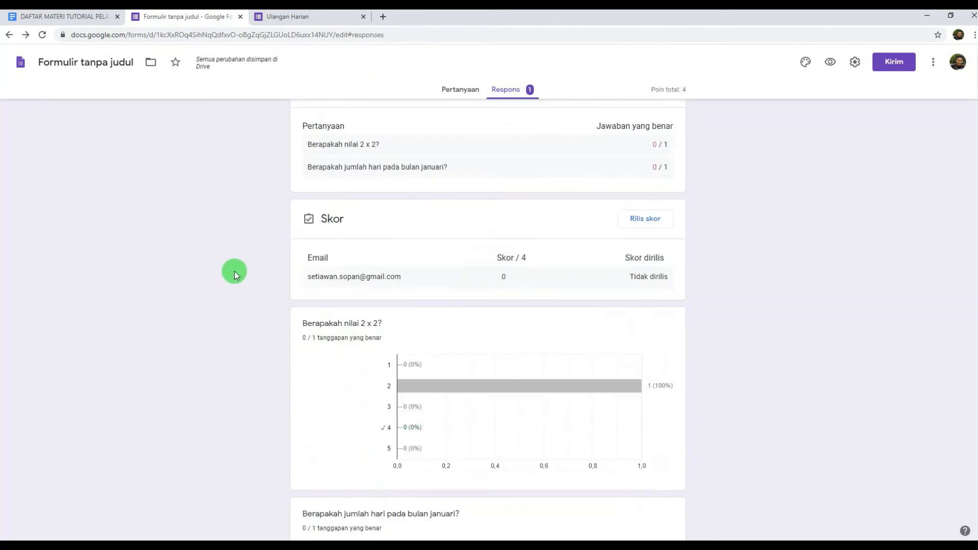
scroll(234, 271, "down", 3)
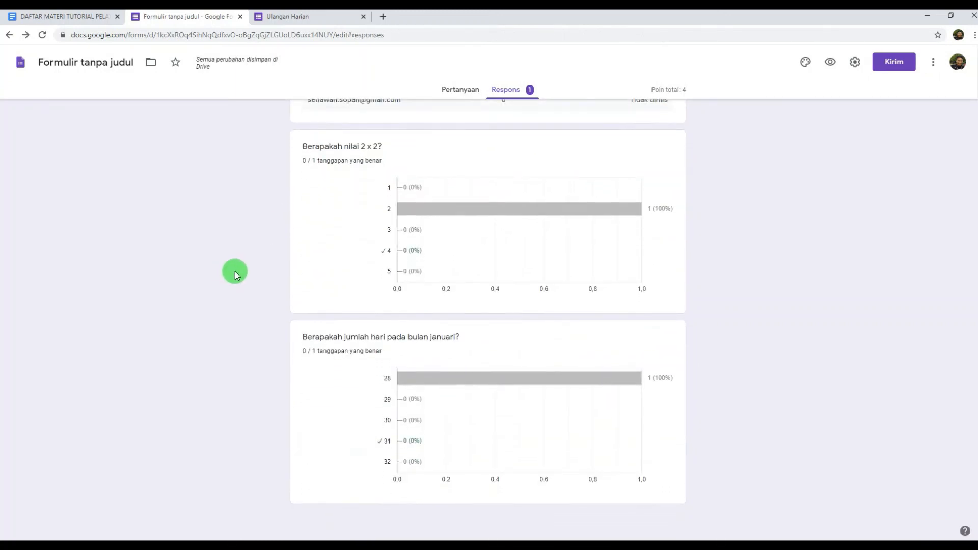
scroll(236, 275, "up", 10)
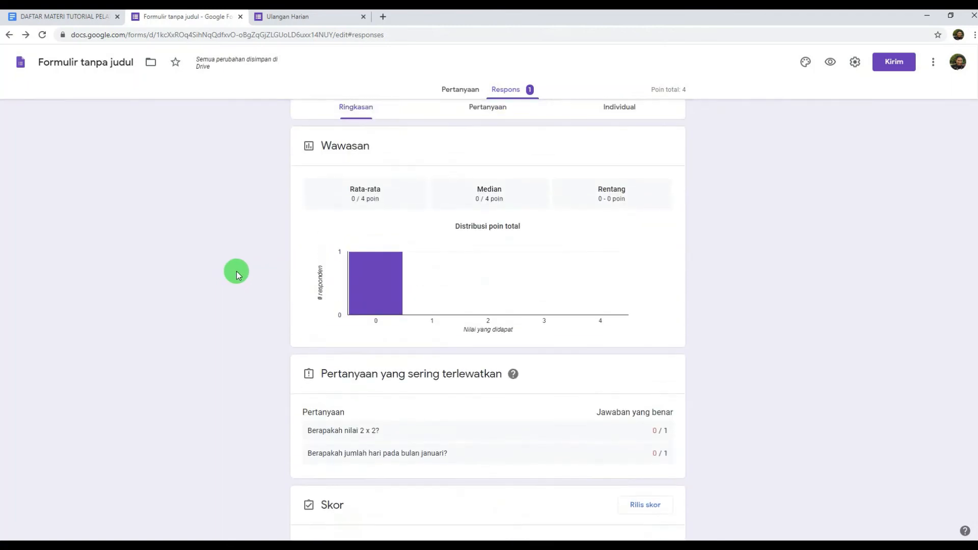
scroll(237, 275, "up", 2)
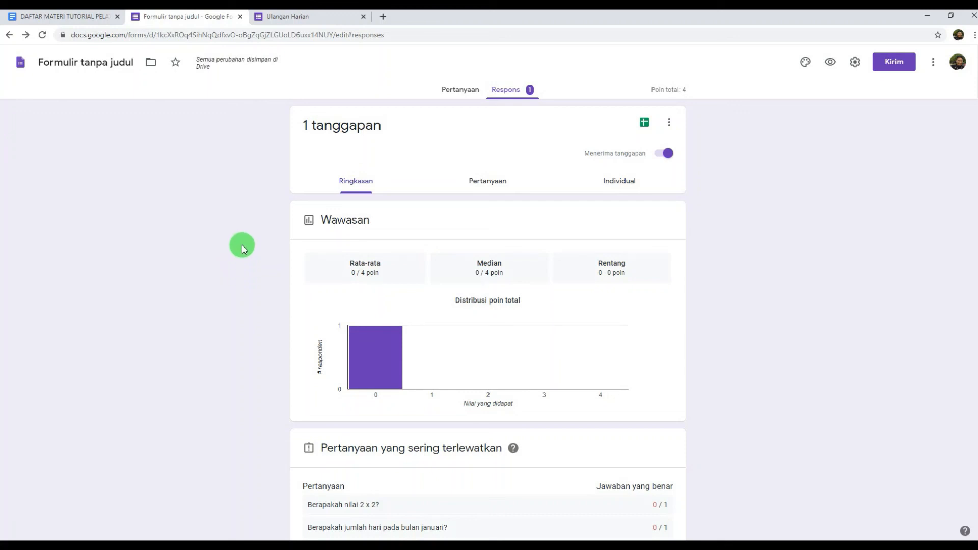
scroll(242, 245, "down", 1)
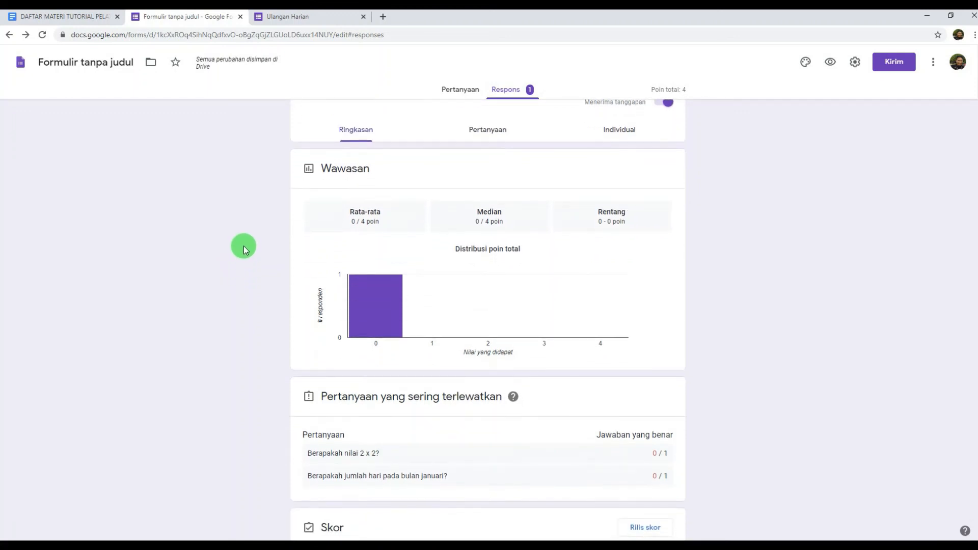
scroll(244, 249, "up", 1)
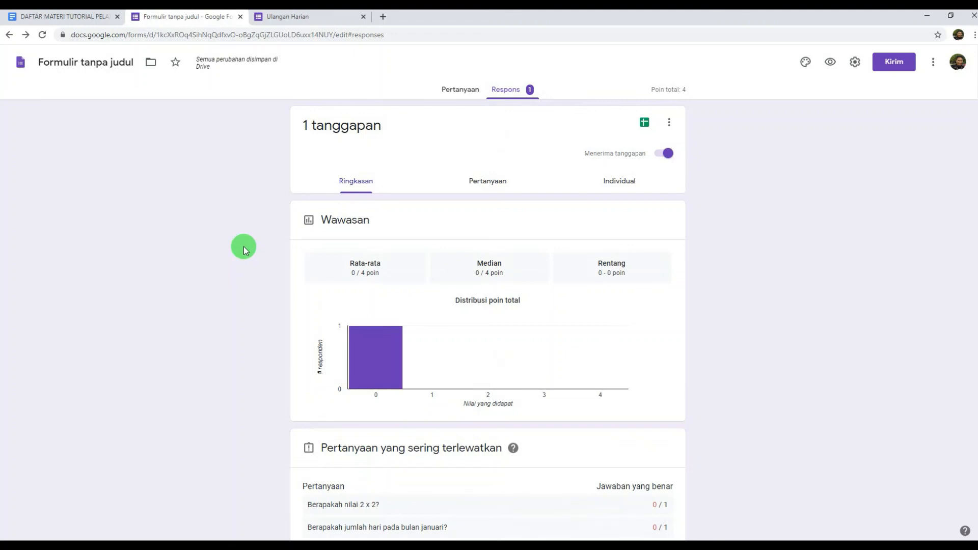